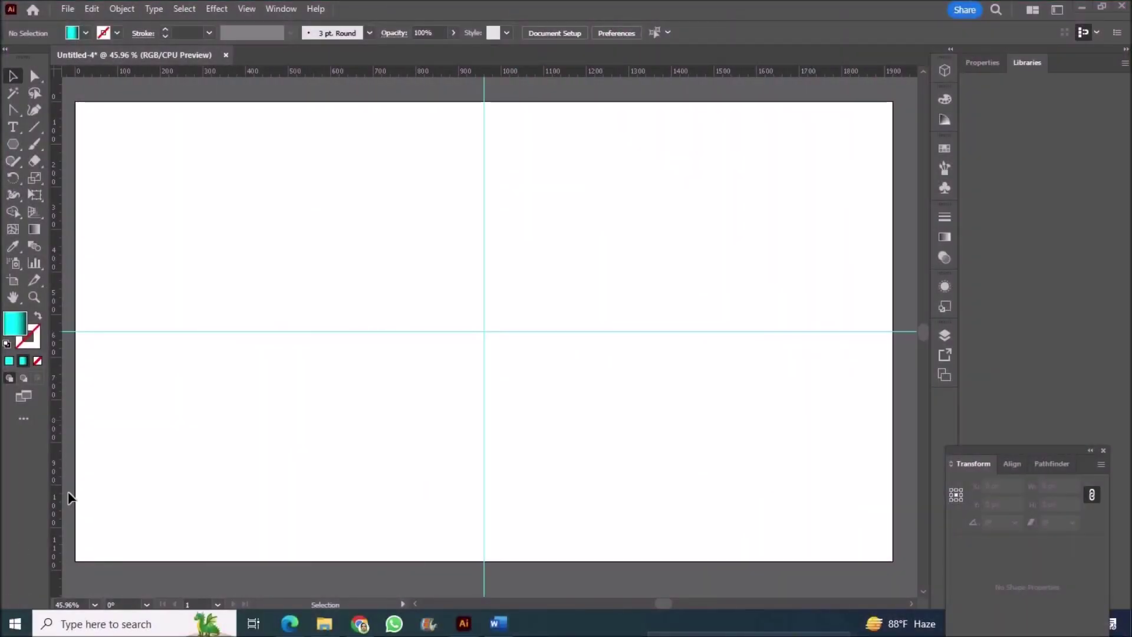
# Step: Set the fill to None and the stroke to black
pyautogui.click(85, 32)
pyautogui.click(7, 56)
pyautogui.click(117, 33)
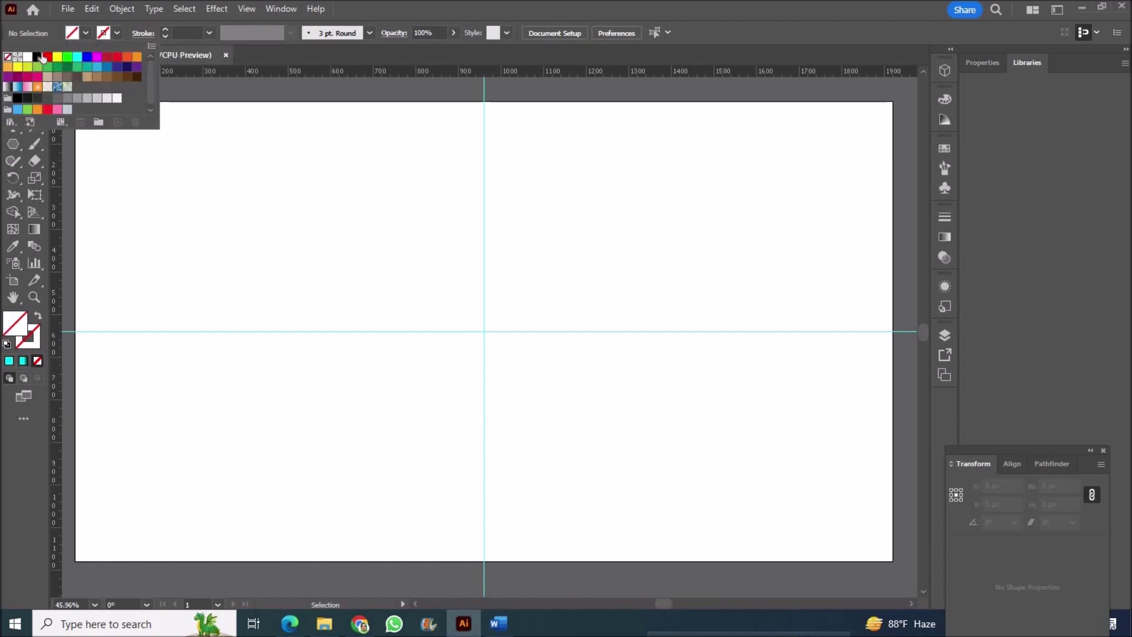
pyautogui.click(37, 57)
pyautogui.click(369, 240)
# Step: Draw a hexagon, rotate it 270° to stand point-up, and centre it on the artboard
pyautogui.click(13, 144)
pyautogui.moveTo(371, 252)
pyautogui.mouseDown()
pyautogui.moveTo(458, 389)
pyautogui.moveTo(519, 412)
pyautogui.mouseUp()
pyautogui.press('v')
pyautogui.moveTo(611, 306)
pyautogui.mouseDown()
pyautogui.moveTo(530, 277)
pyautogui.moveTo(589, 348)
pyautogui.mouseUp()
pyautogui.click(665, 32)
pyautogui.click(607, 32)
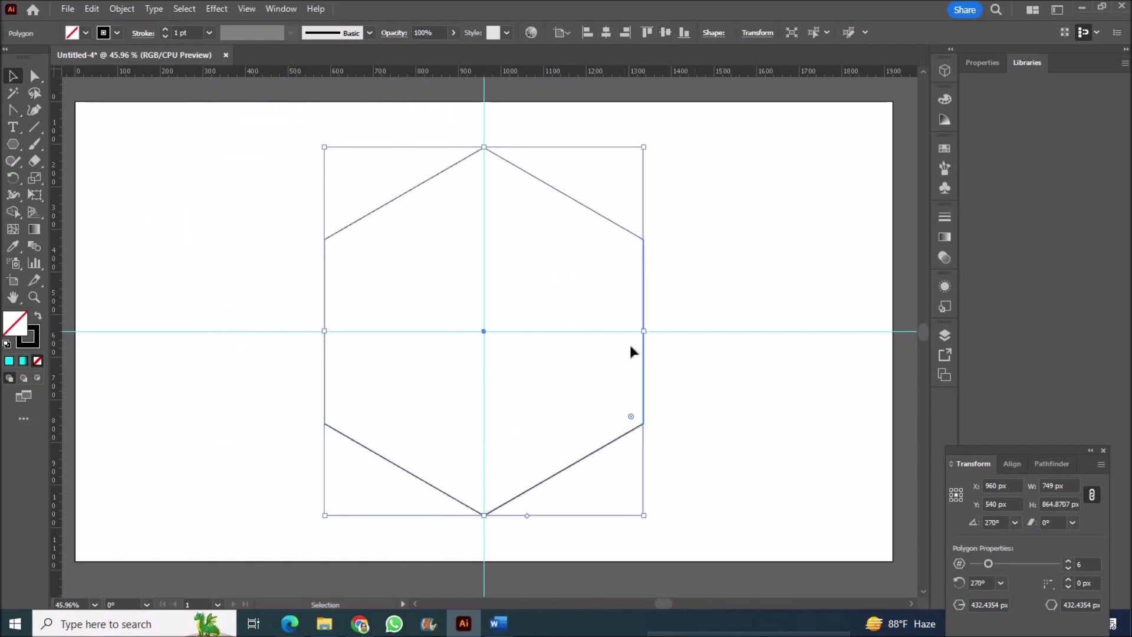
# Step: Narrow the hexagon to 577.5 px wide and re-centre it horizontally
pyautogui.moveTo(627, 333); pyautogui.dragTo(561, 256)
pyautogui.moveTo(556, 213); pyautogui.dragTo(594, 143)
pyautogui.click(608, 32)
pyautogui.click(690, 205)
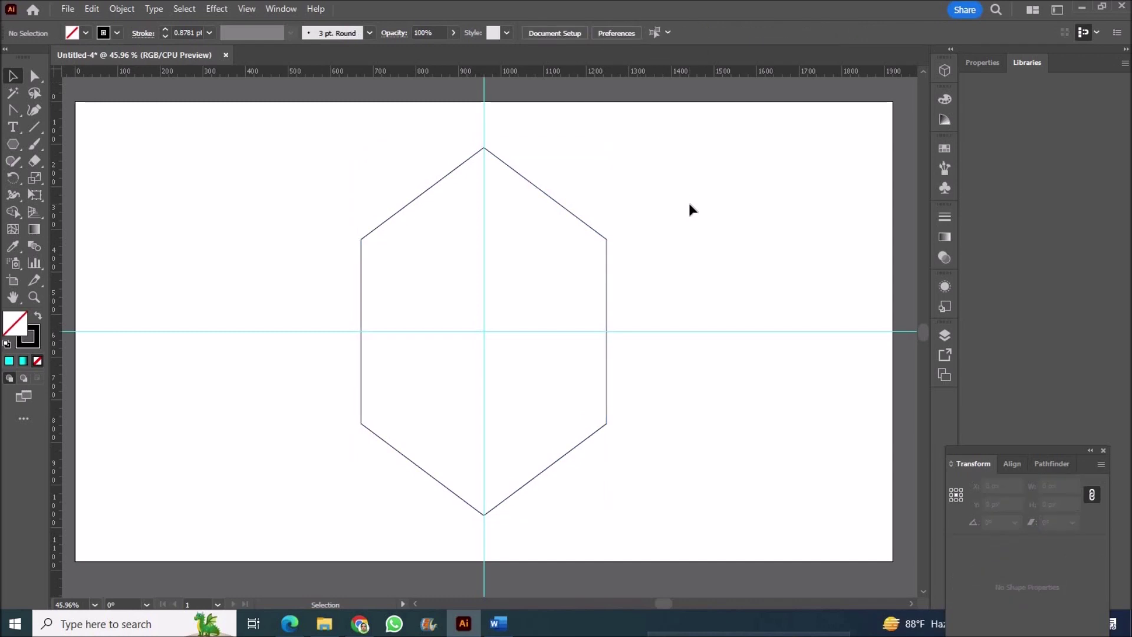
pyautogui.click(467, 216)
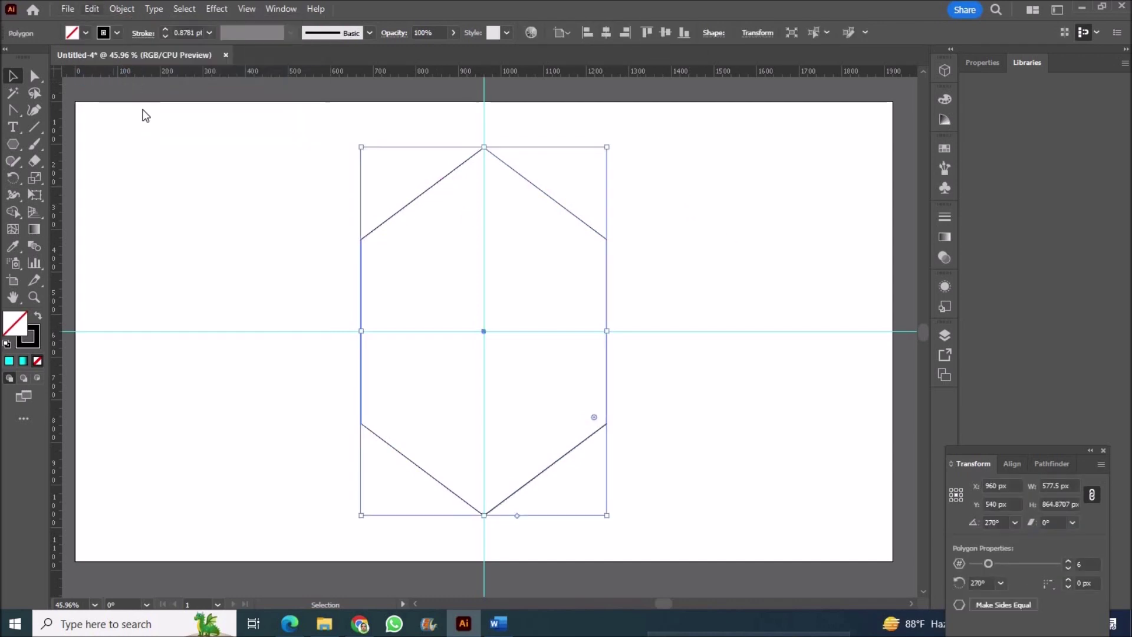
# Step: Create a smaller inset offset copy inside the hexagon
pyautogui.moveTo(607, 152); pyautogui.dragTo(594, 164)
pyautogui.click(604, 270)
pyautogui.click(13, 112)
pyautogui.click(83, 162)
# Step: Bend all six outer hexagon edges inward into concave curves
pyautogui.moveTo(542, 193); pyautogui.dragTo(535, 207)
pyautogui.moveTo(422, 203); pyautogui.dragTo(435, 212)
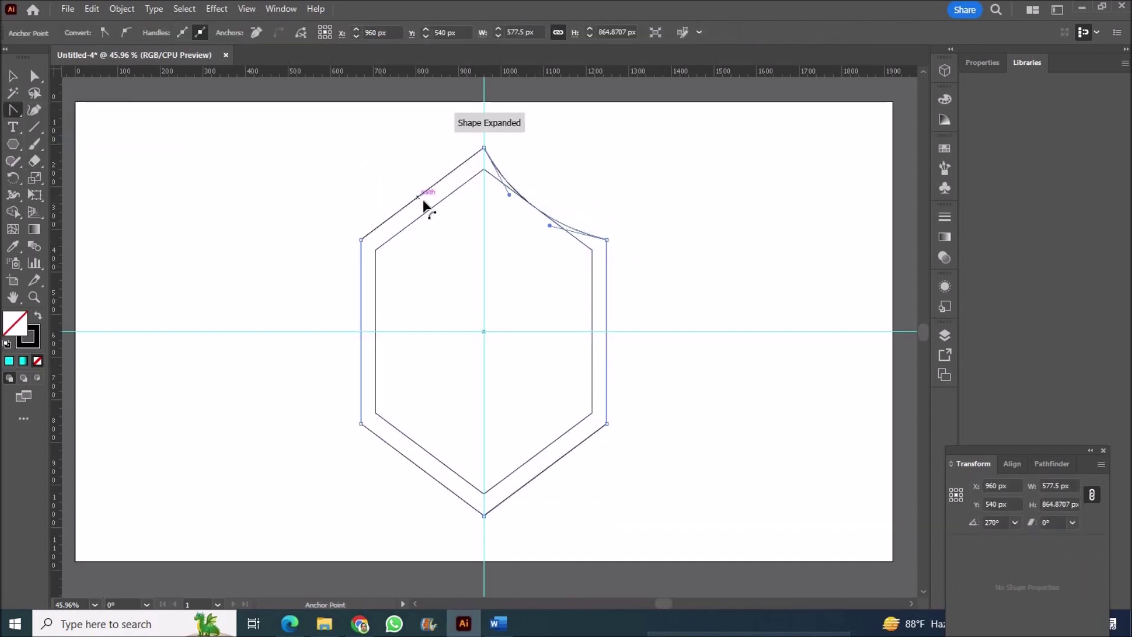
pyautogui.moveTo(361, 357); pyautogui.dragTo(374, 349)
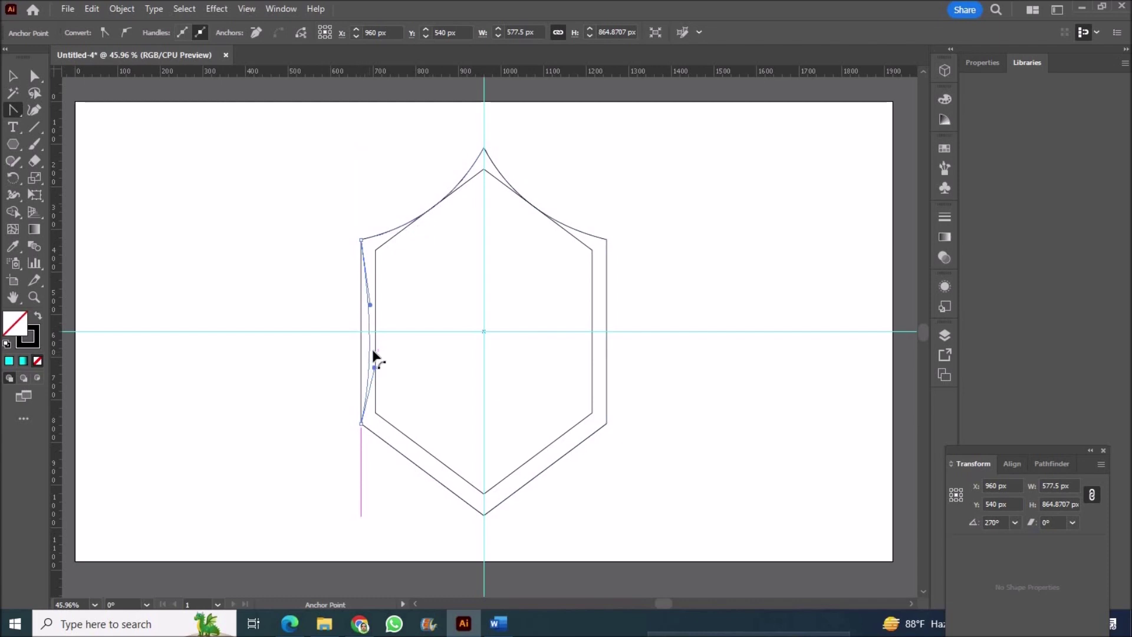
pyautogui.moveTo(418, 465); pyautogui.dragTo(424, 465)
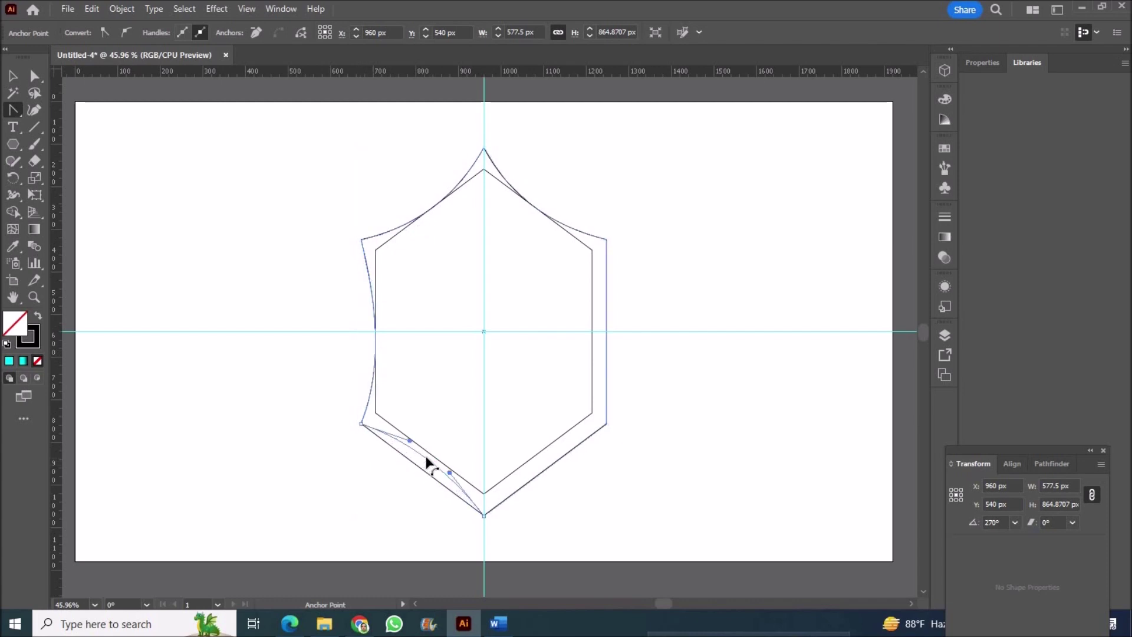
pyautogui.moveTo(543, 459); pyautogui.dragTo(534, 448)
pyautogui.moveTo(608, 332); pyautogui.dragTo(592, 328)
pyautogui.press('v')
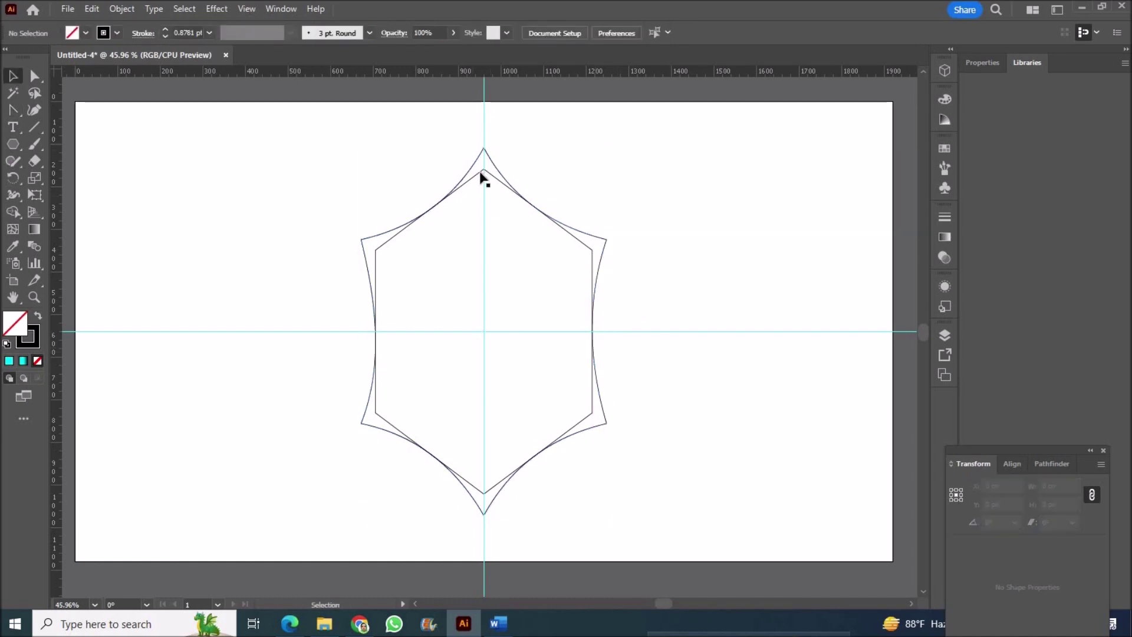
pyautogui.click(483, 172)
# Step: Shrink the inner hexagon and draw straight blade lines from its corners to the star's top and right points
pyautogui.moveTo(595, 170); pyautogui.dragTo(511, 293)
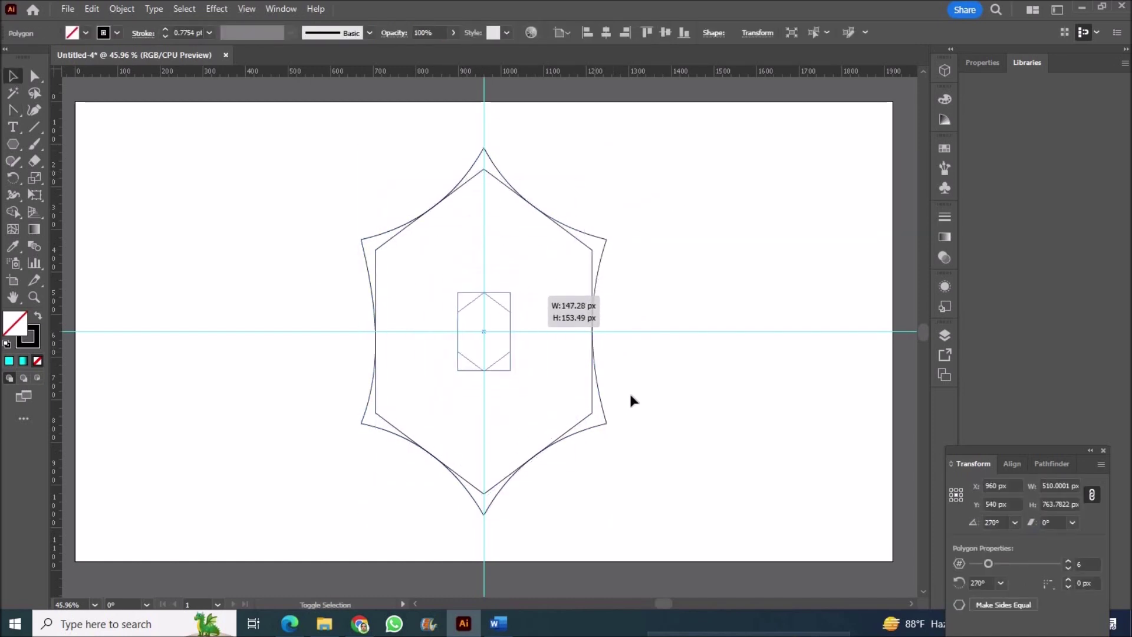
pyautogui.click(694, 406)
pyautogui.moveTo(13, 110); pyautogui.dragTo(47, 102)
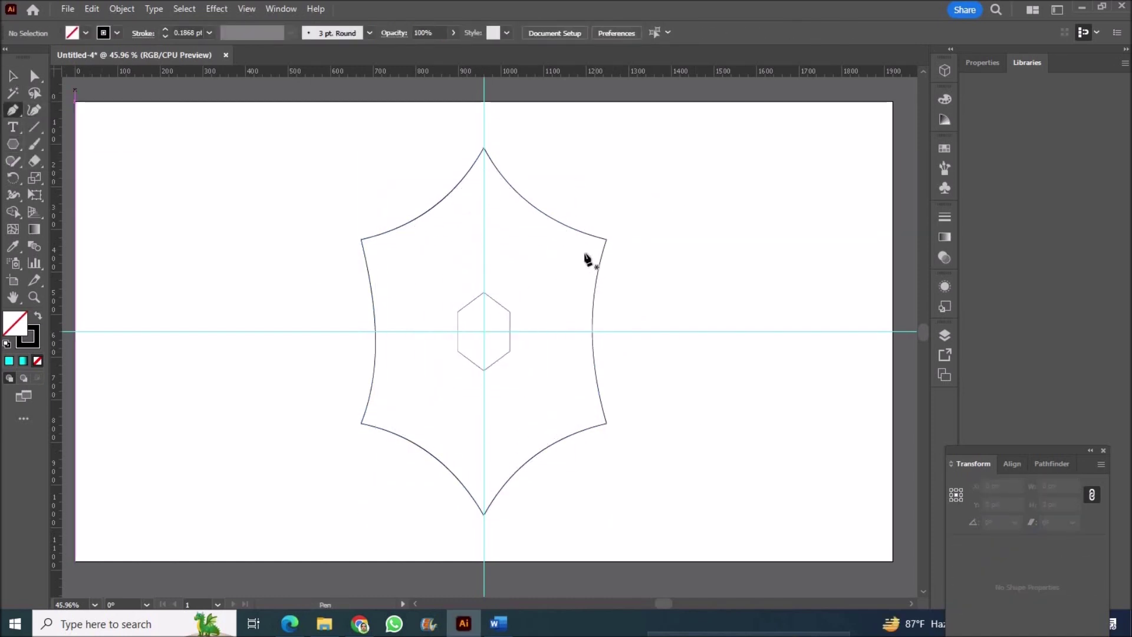
pyautogui.click(510, 312)
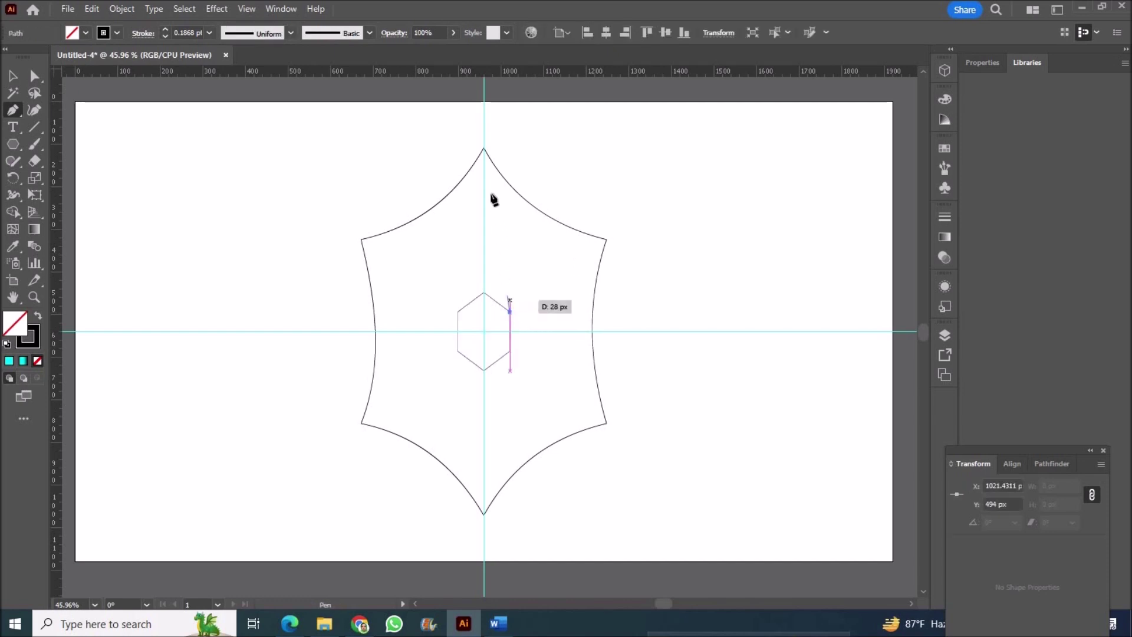
pyautogui.click(483, 147)
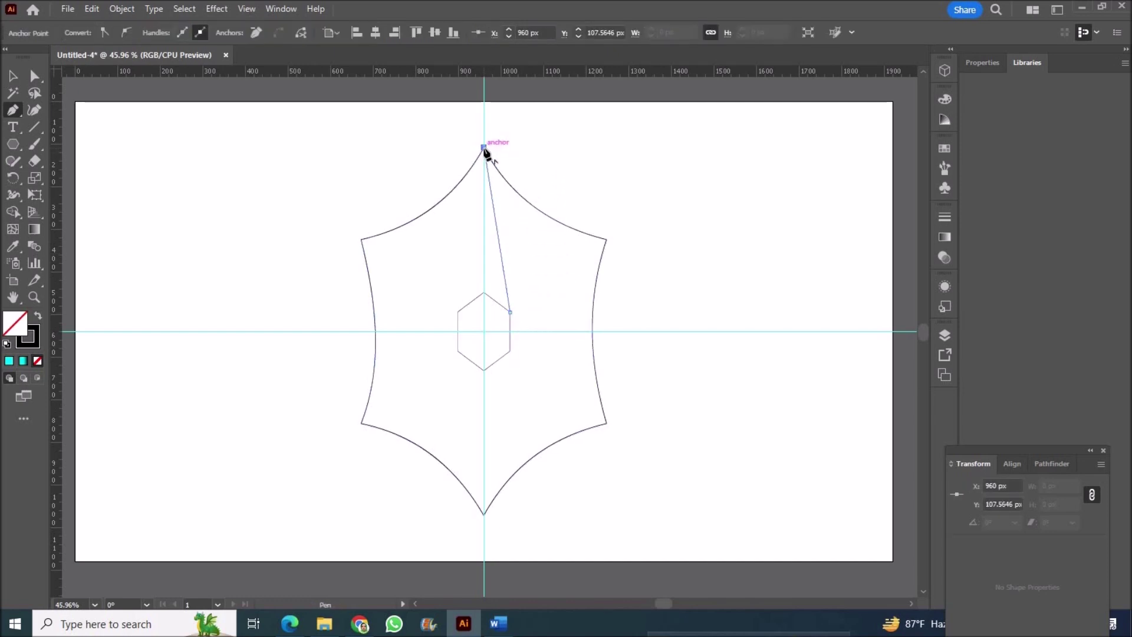
pyautogui.click(510, 351)
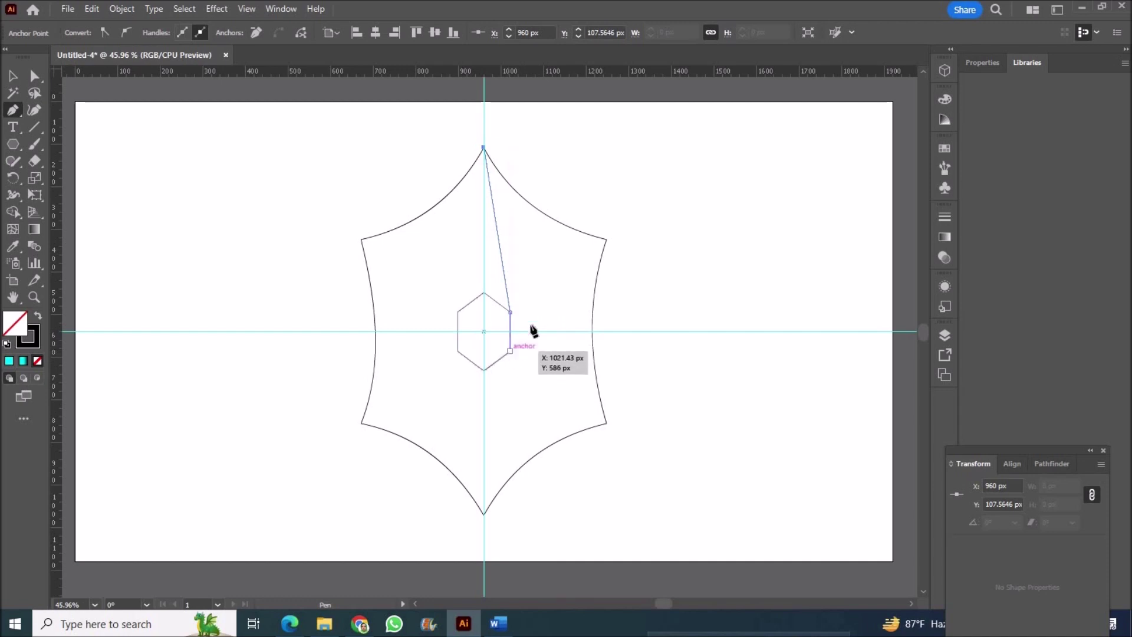
pyautogui.click(607, 240)
pyautogui.moveTo(12, 112); pyautogui.dragTo(59, 168)
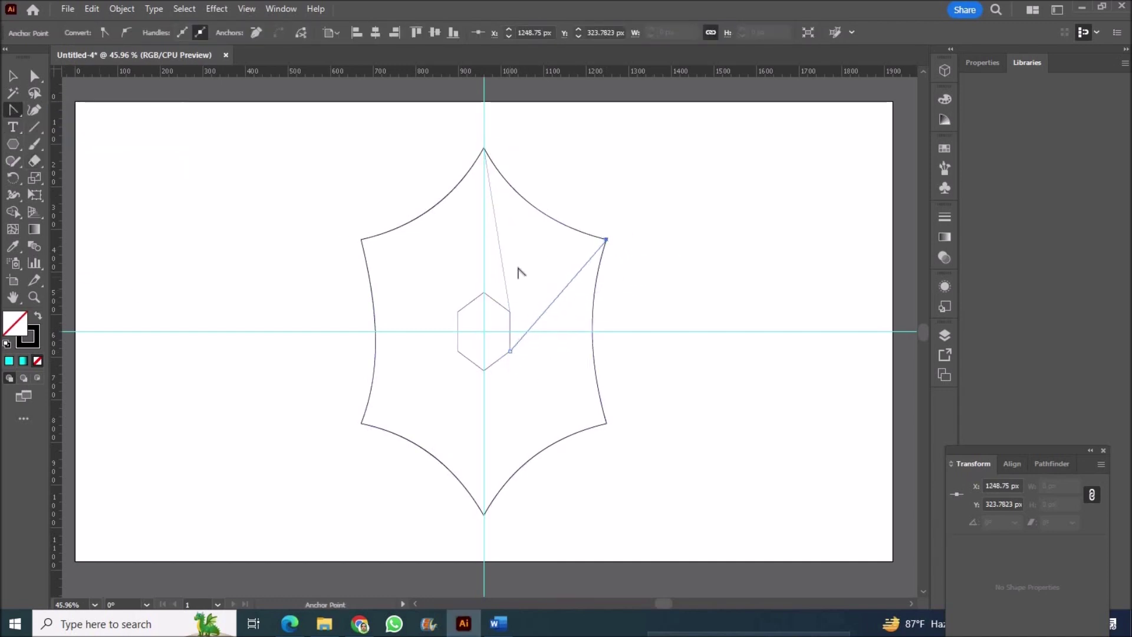
# Step: Bend the blade's upper and lower straight segments into smooth curves around the small hexagon
pyautogui.moveTo(512, 256); pyautogui.dragTo(521, 272)
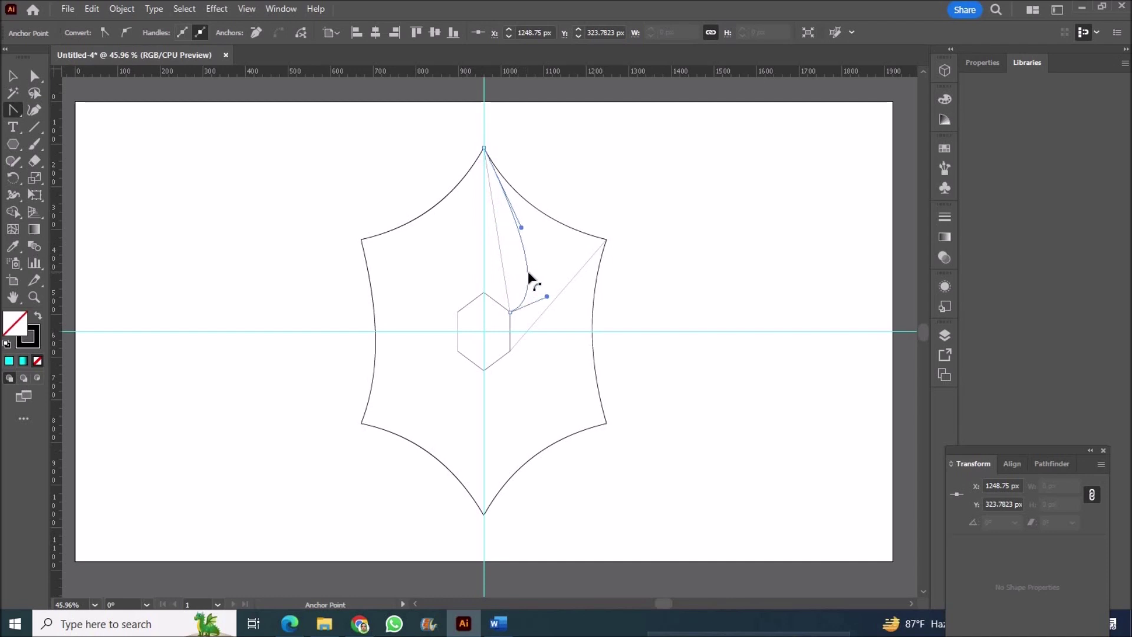
pyautogui.moveTo(548, 307)
pyautogui.mouseDown()
pyautogui.moveTo(545, 331)
pyautogui.moveTo(558, 334)
pyautogui.mouseUp()
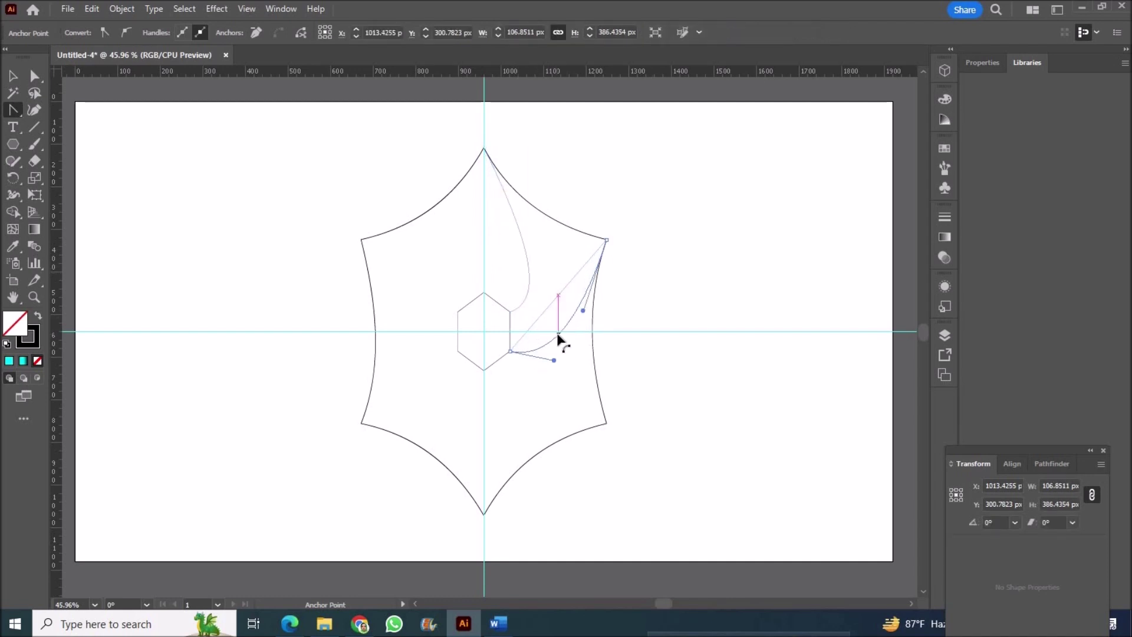
pyautogui.moveTo(532, 288); pyautogui.dragTo(536, 291)
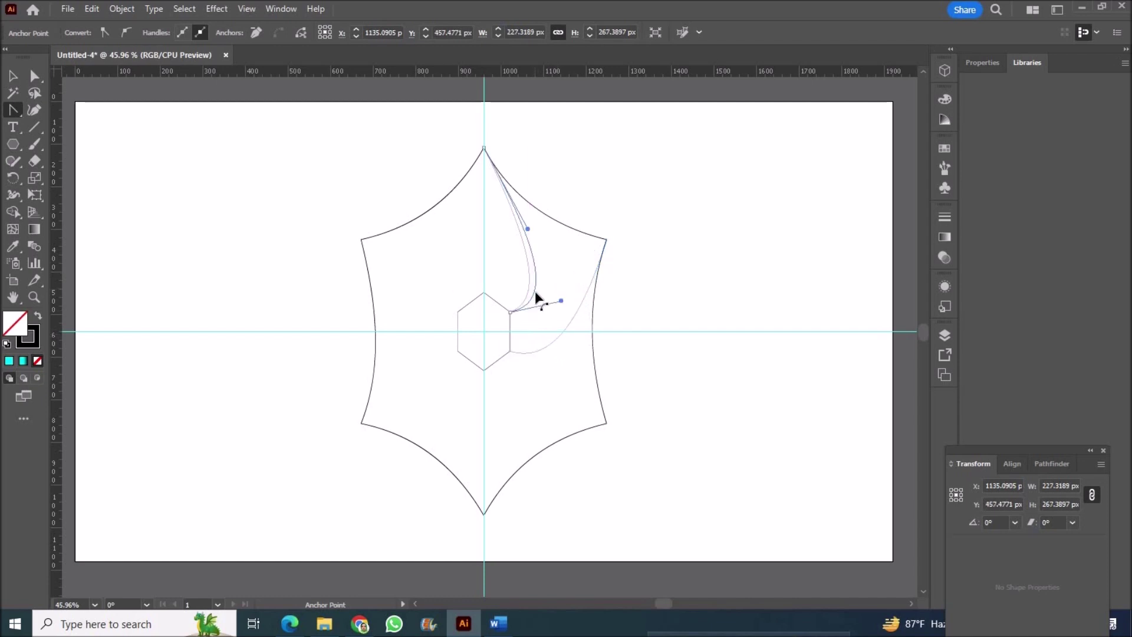
pyautogui.moveTo(536, 291); pyautogui.dragTo(539, 292)
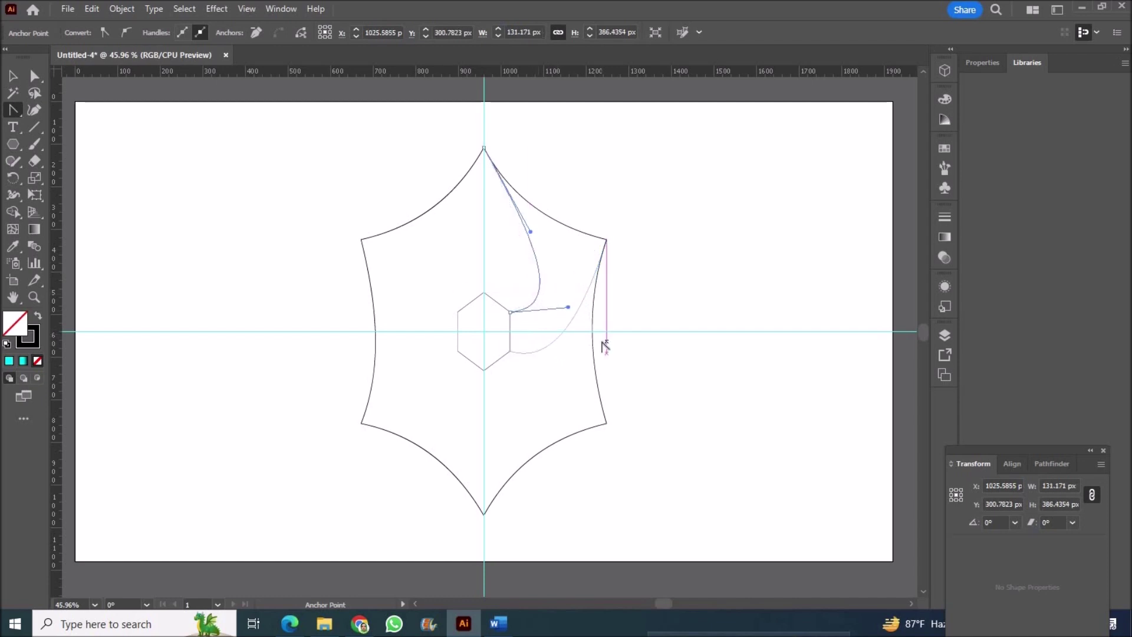
pyautogui.moveTo(539, 247); pyautogui.dragTo(528, 247)
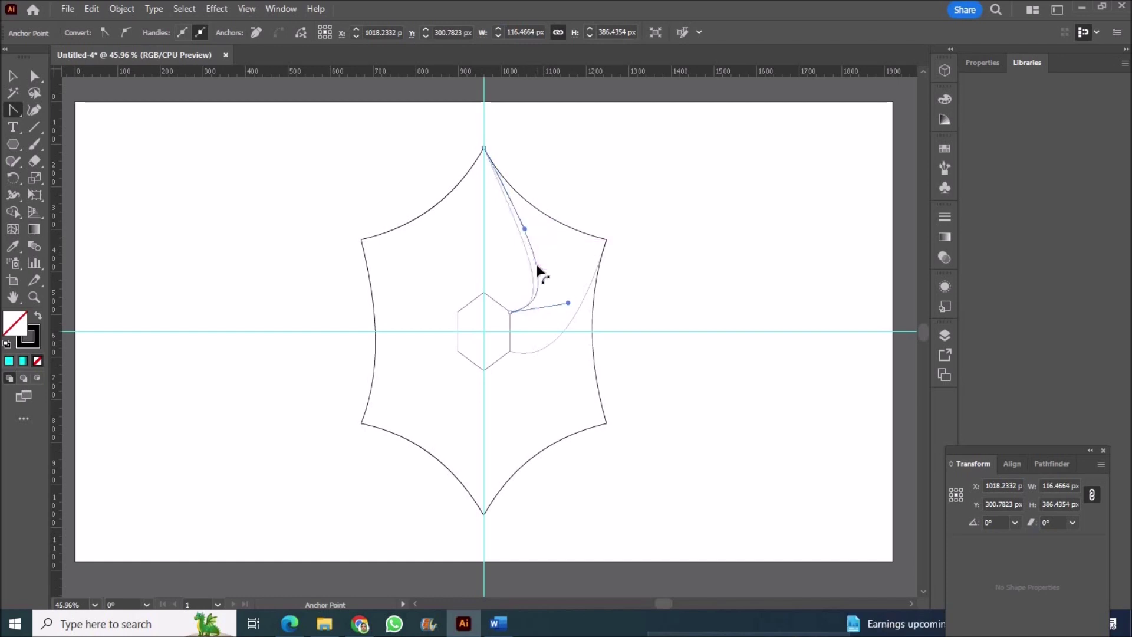
pyautogui.moveTo(529, 249); pyautogui.dragTo(539, 270)
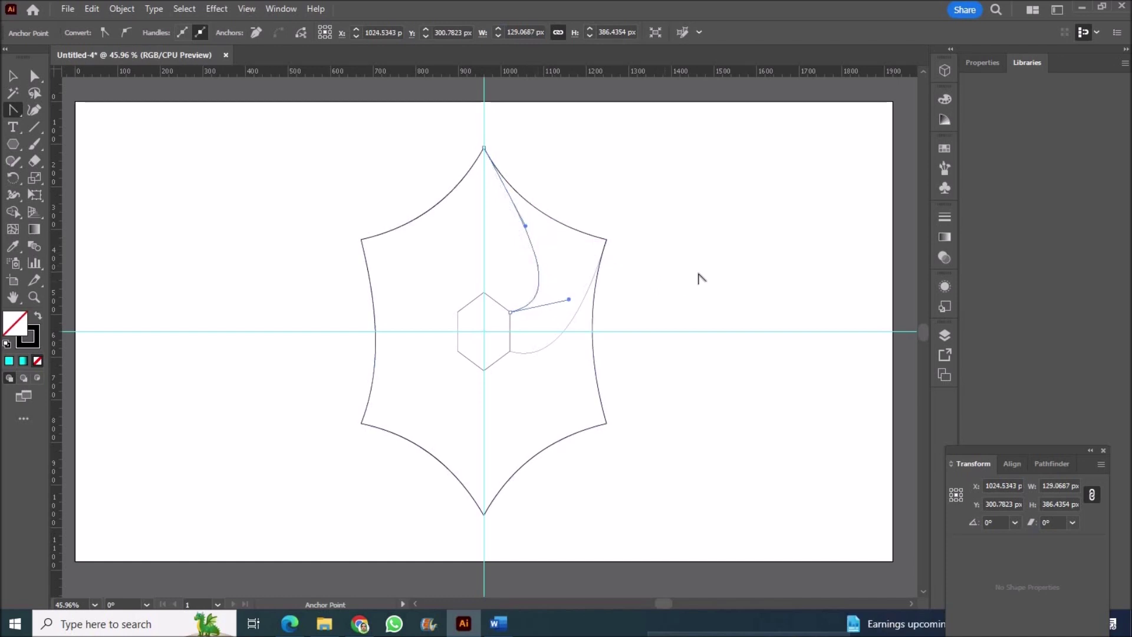
pyautogui.moveTo(543, 349); pyautogui.dragTo(545, 353)
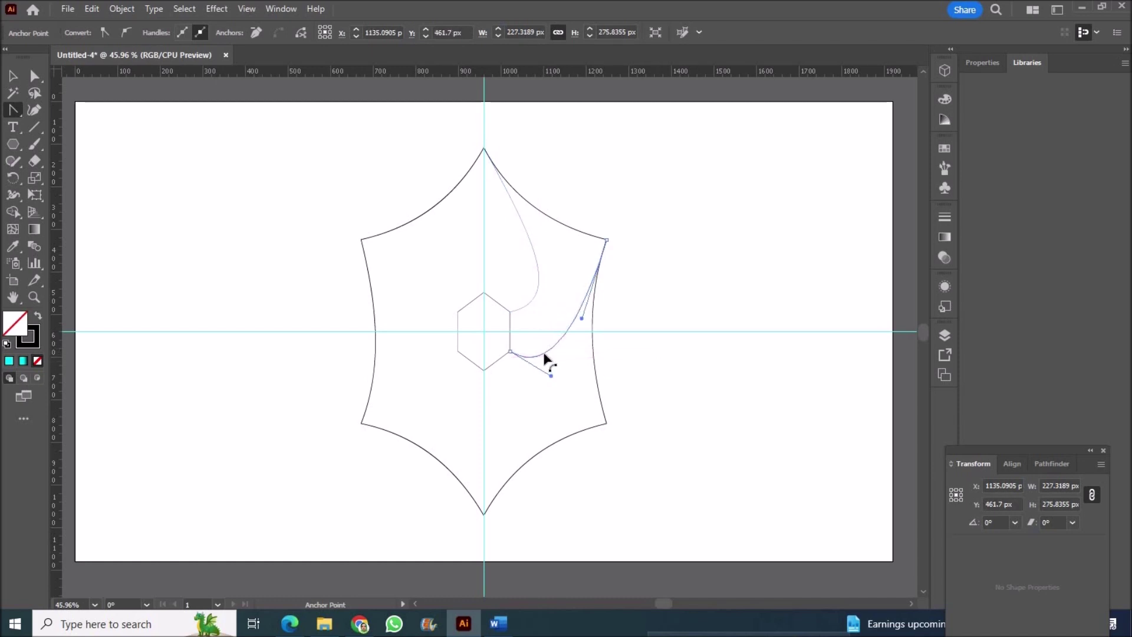
pyautogui.moveTo(546, 350); pyautogui.dragTo(549, 355)
pyautogui.moveTo(528, 308); pyautogui.dragTo(534, 294)
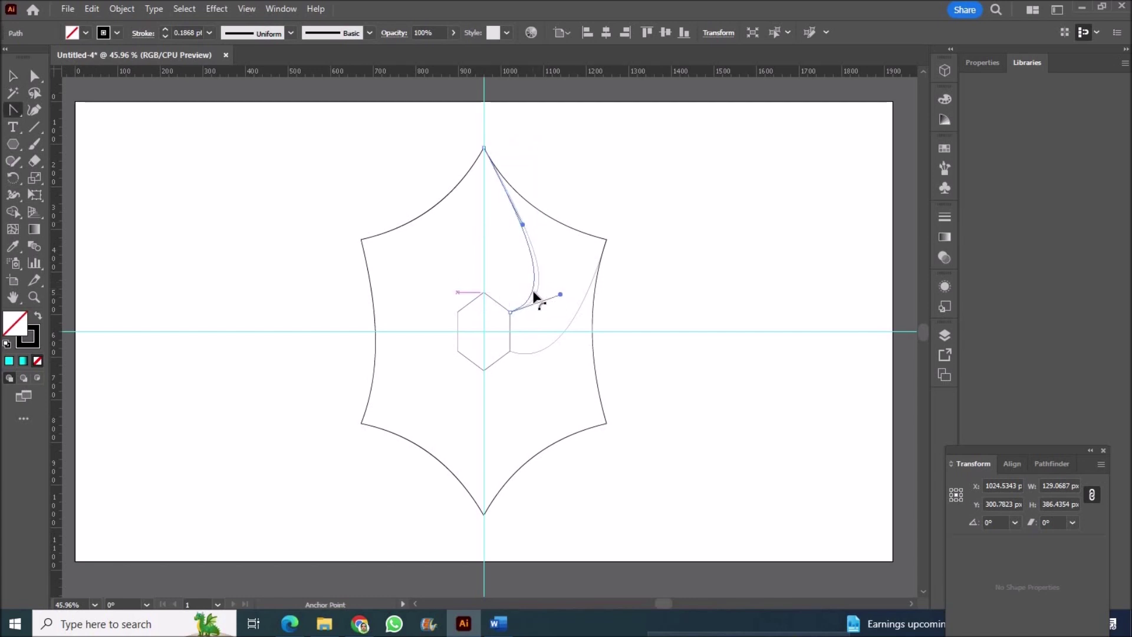
pyautogui.moveTo(533, 293); pyautogui.dragTo(535, 295)
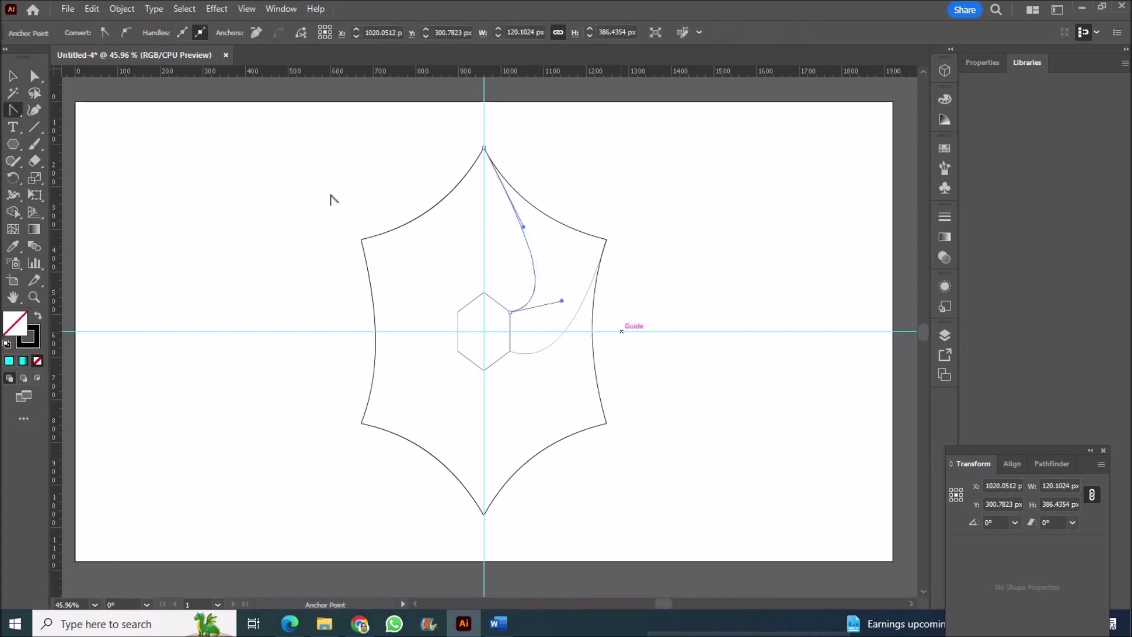
# Step: Fill the curved region between the outlines blue with Shape Builder
pyautogui.press('v')
pyautogui.hotkey('ctrl', 'a')
pyautogui.hotkey('shift', 'm')
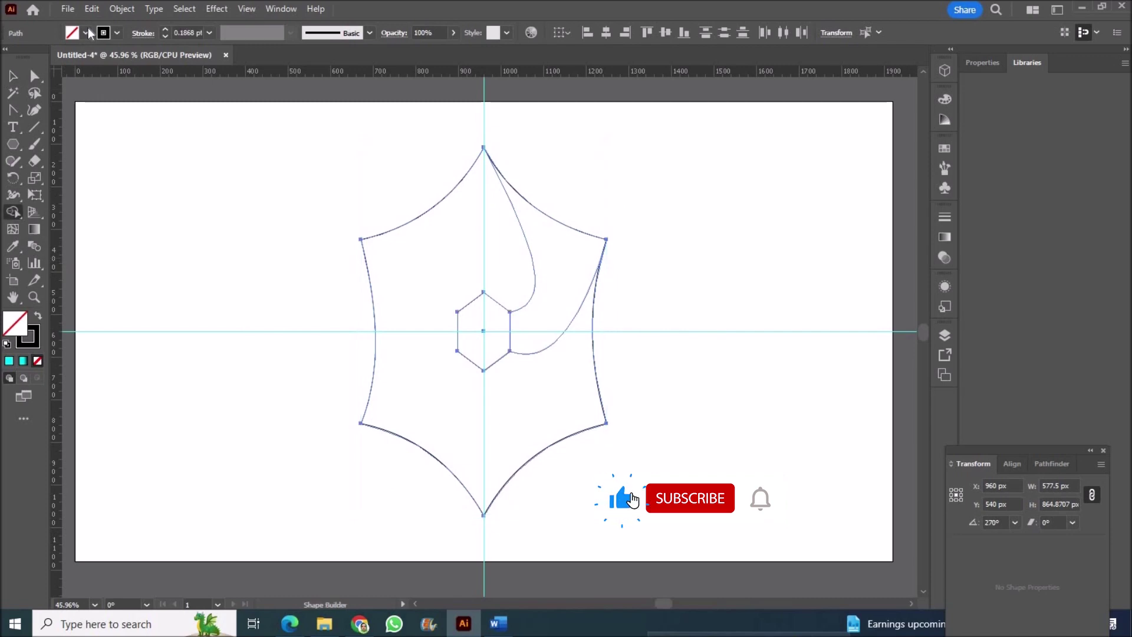
pyautogui.click(86, 33)
pyautogui.click(548, 277)
# Step: Delete the leftover star and hexagon outlines and narrow the blade's right side slightly
pyautogui.click(13, 75)
pyautogui.click(142, 195)
pyautogui.click(386, 235)
pyautogui.press('Delete')
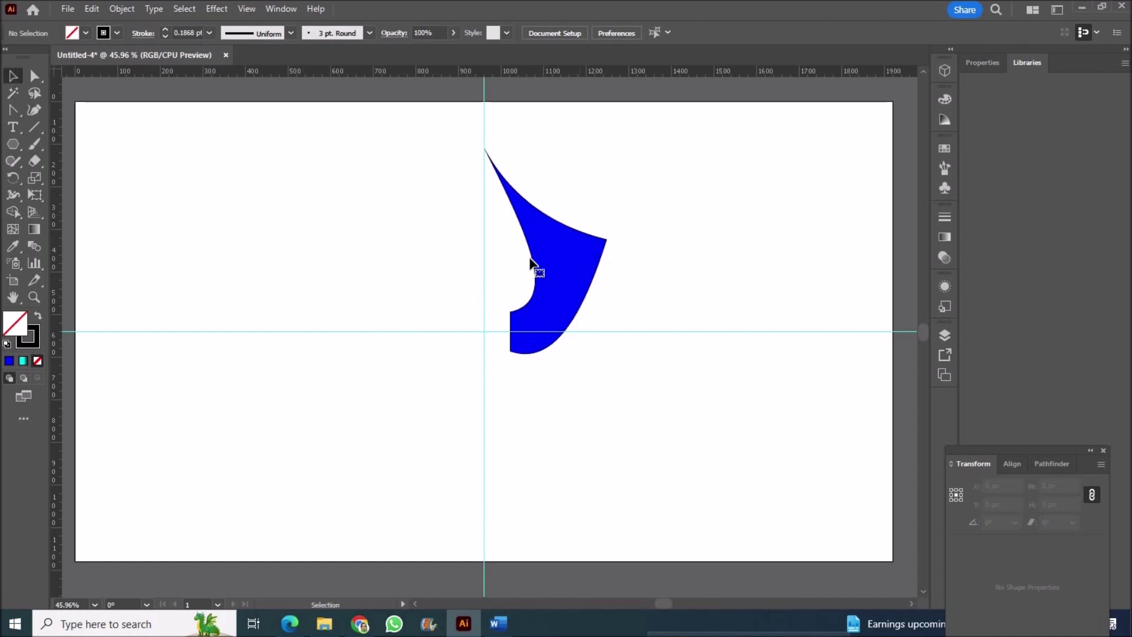
pyautogui.click(530, 264)
pyautogui.moveTo(607, 249); pyautogui.dragTo(648, 270)
# Step: Remove the blade's outline and apply a preset linear gradient fill
pyautogui.click(656, 281)
pyautogui.click(560, 283)
pyautogui.click(117, 32)
pyautogui.click(7, 56)
pyautogui.click(208, 304)
pyautogui.click(945, 237)
pyautogui.click(785, 236)
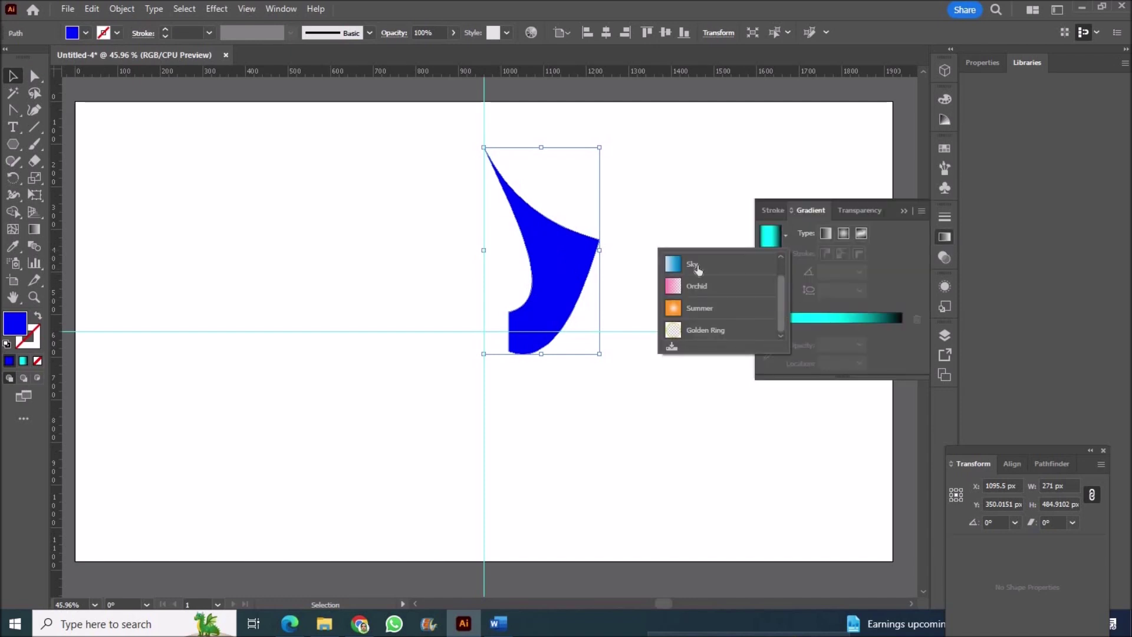
pyautogui.click(765, 342)
# Step: Set the gradient stops to deep blue and light sky blue
pyautogui.doubleClick(767, 344)
pyautogui.click(799, 388)
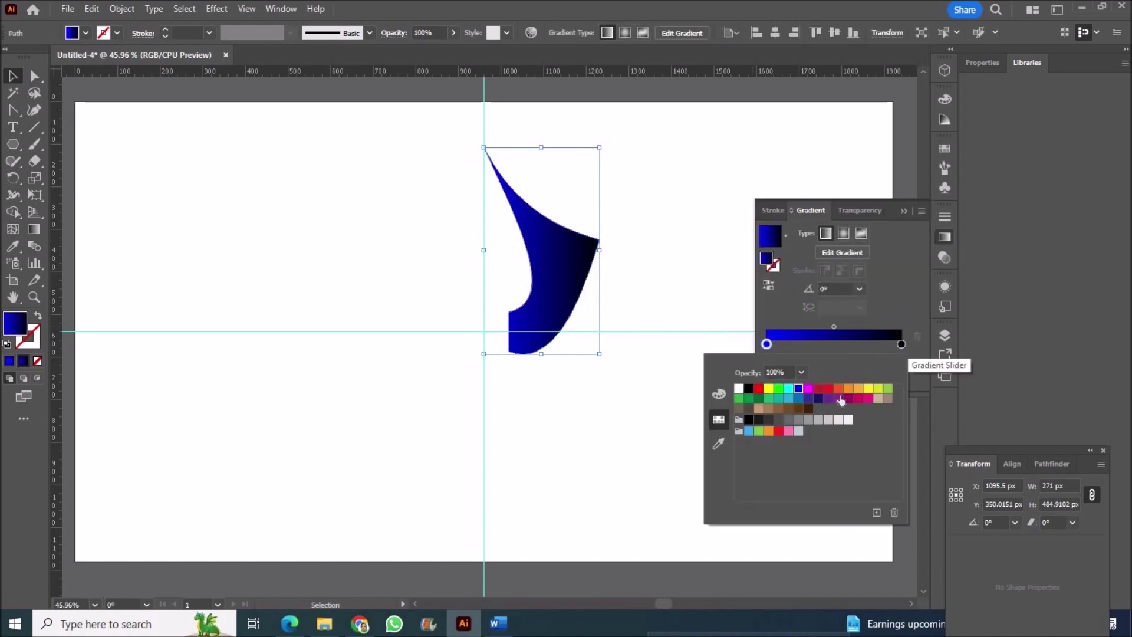
pyautogui.click(788, 388)
pyautogui.click(788, 399)
pyautogui.click(34, 230)
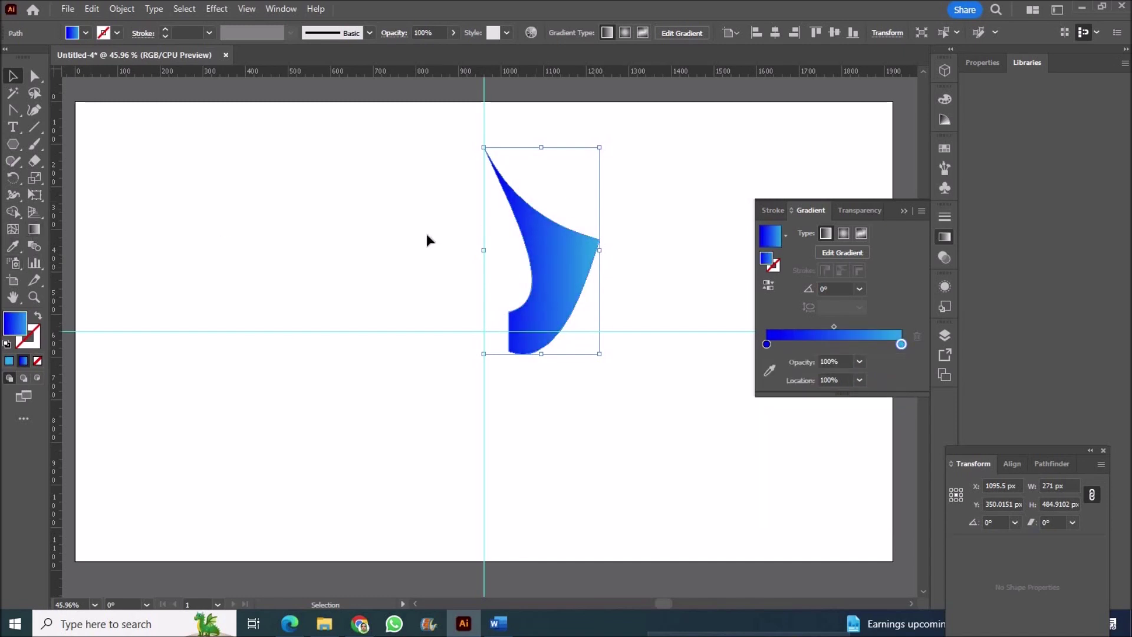
pyautogui.click(427, 241)
# Step: Give the blade a white 3 pt outline
pyautogui.click(21, 78)
pyautogui.click(568, 246)
pyautogui.click(117, 32)
pyautogui.click(28, 57)
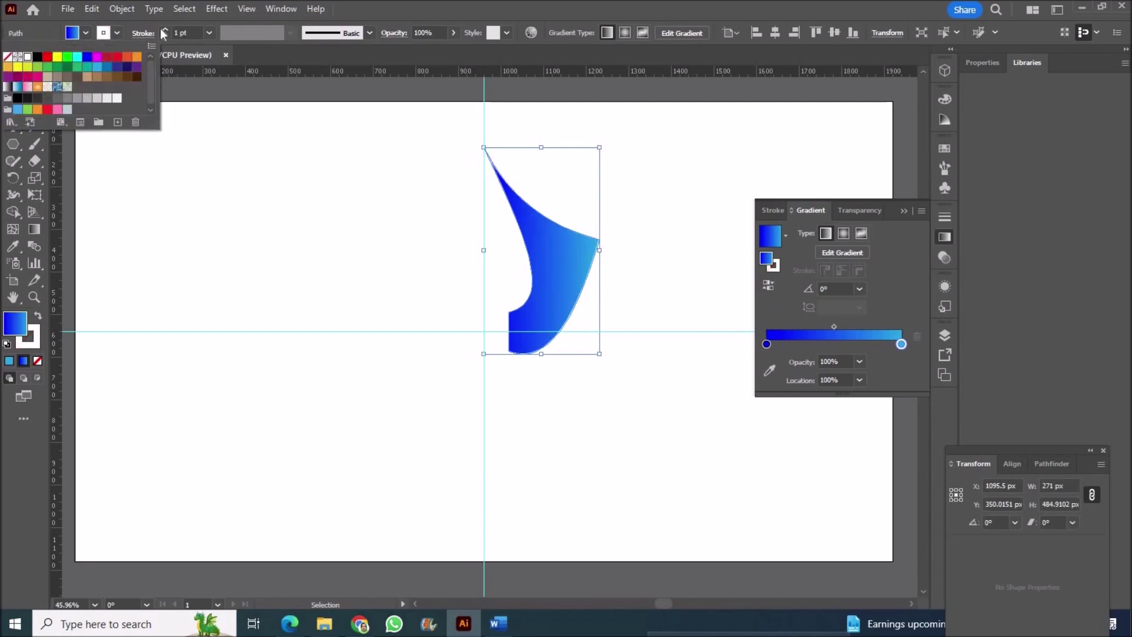
pyautogui.click(165, 29)
pyautogui.click(165, 30)
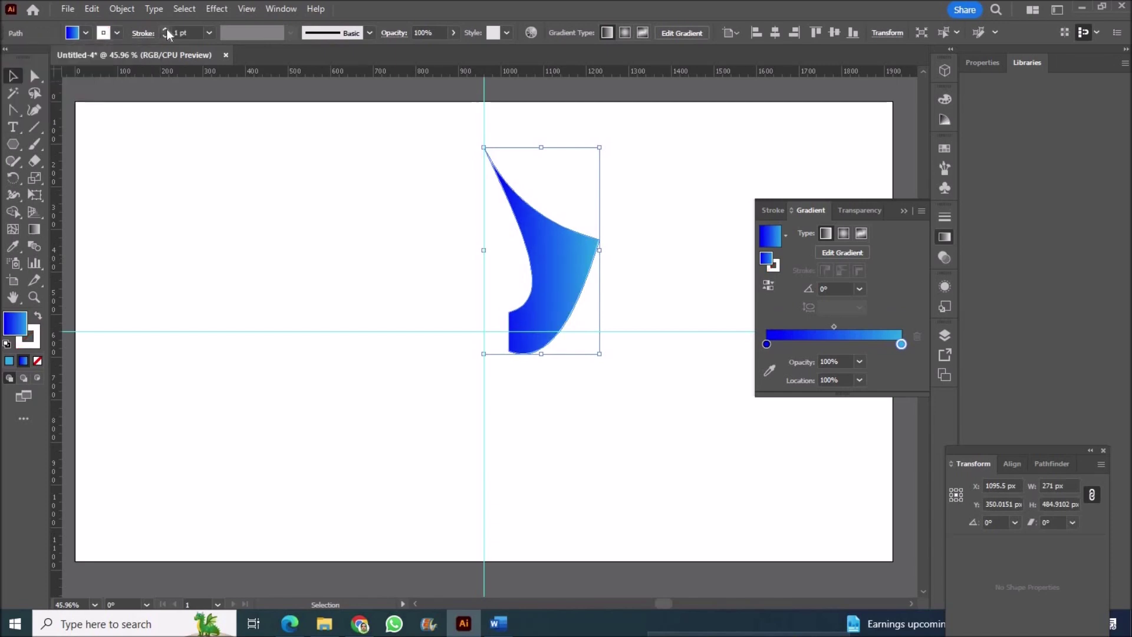
# Step: Apply the White, Black gradient to the outline, recolouring the end stop light grey
pyautogui.click(772, 266)
pyautogui.click(786, 235)
pyautogui.scroll(1, 778, 291)
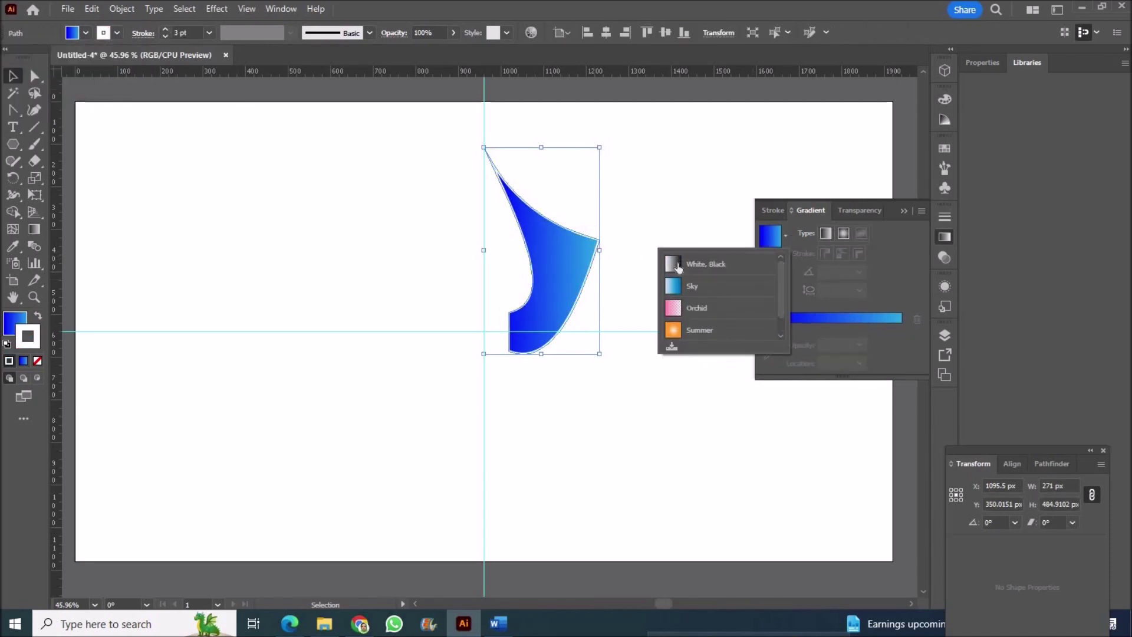
pyautogui.click(708, 269)
pyautogui.doubleClick(901, 344)
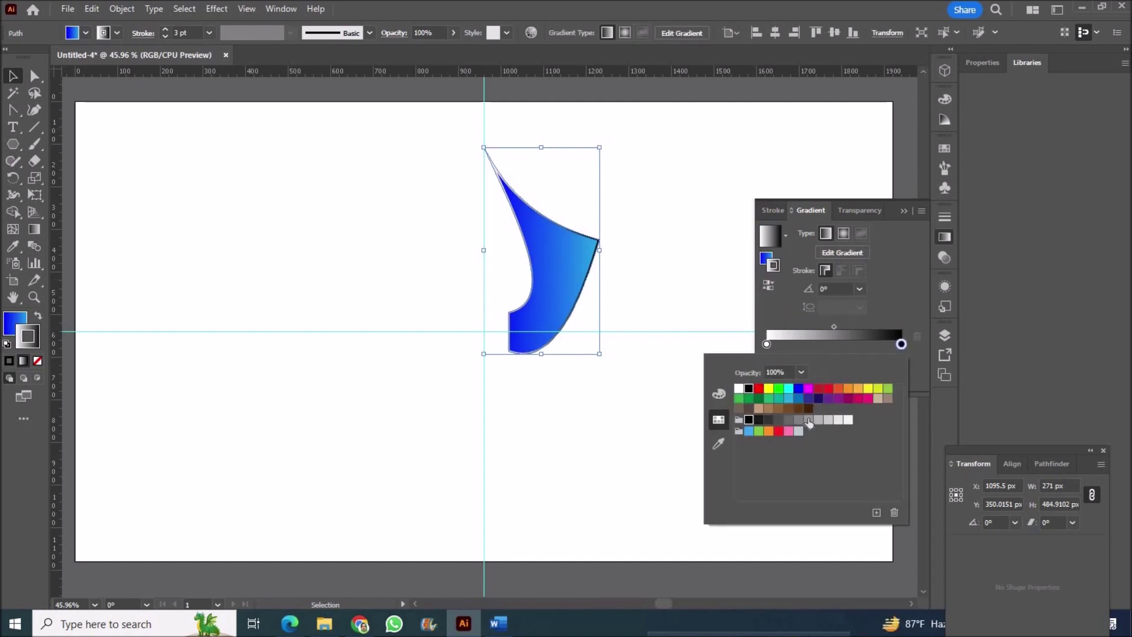
pyautogui.click(815, 422)
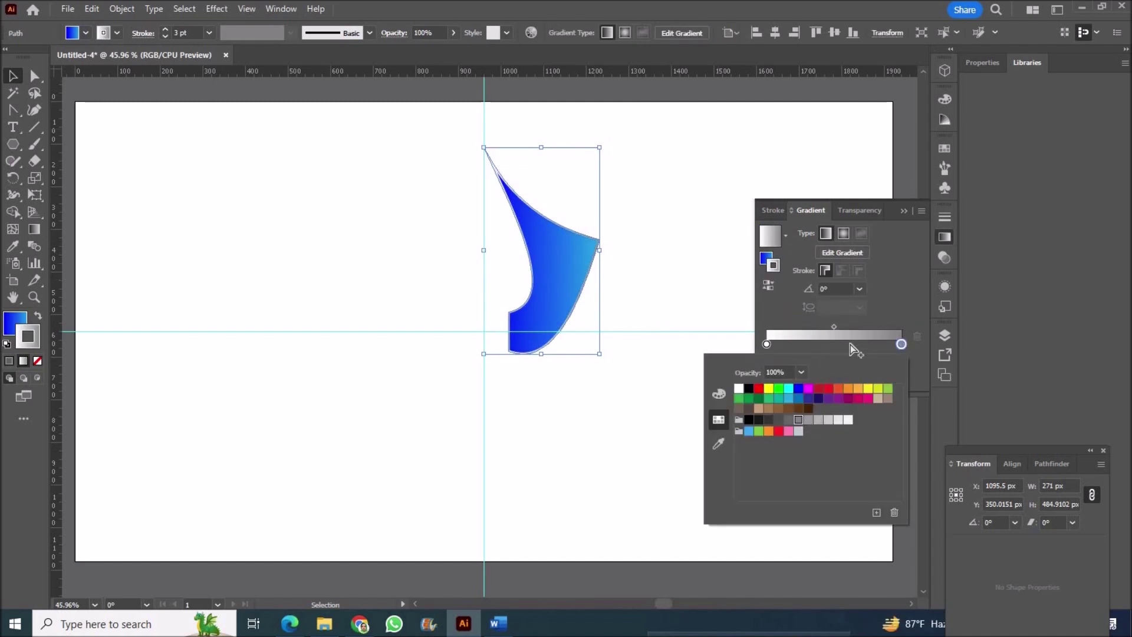
# Step: Add white and light grey middle stops to the outline gradient
pyautogui.click(813, 344)
pyautogui.doubleClick(814, 344)
pyautogui.click(769, 385)
pyautogui.click(866, 343)
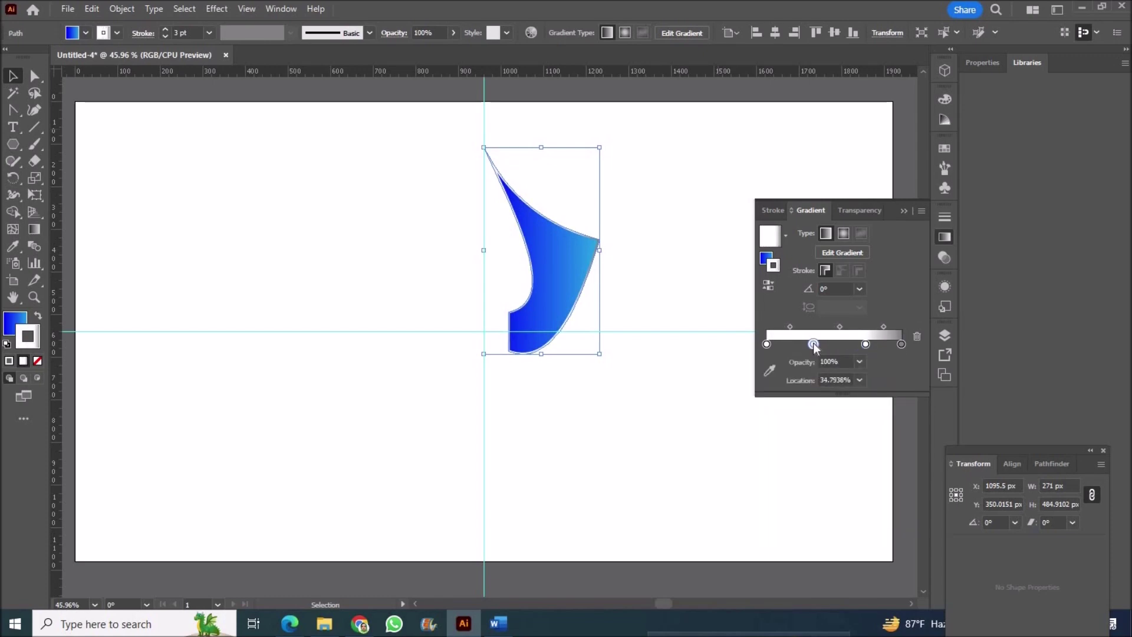
pyautogui.doubleClick(813, 344)
pyautogui.click(833, 420)
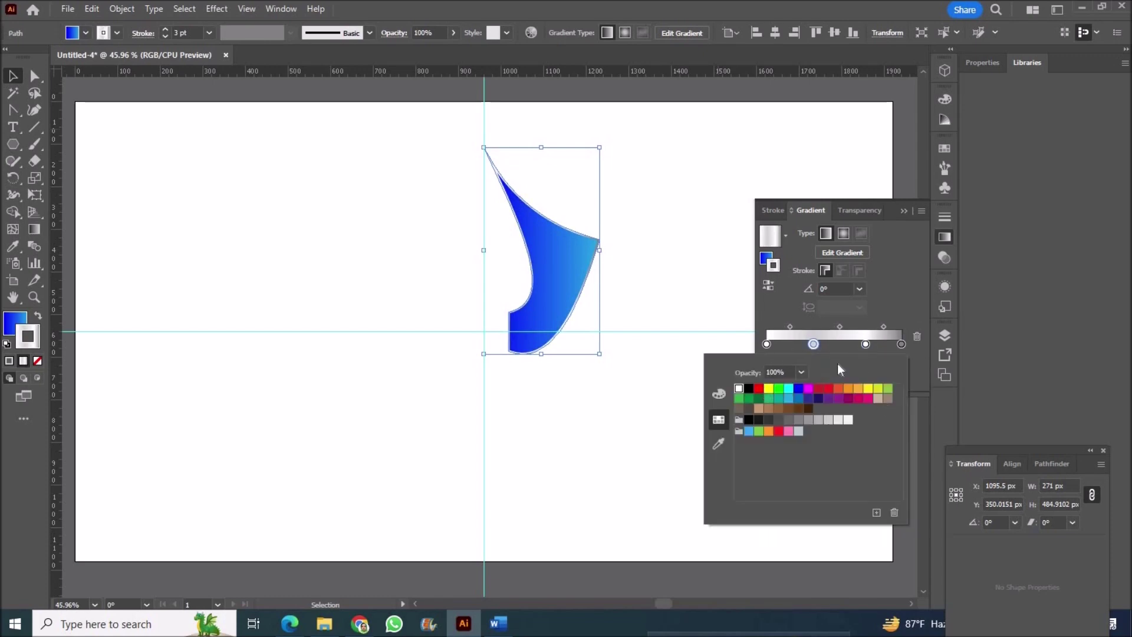
pyautogui.click(650, 328)
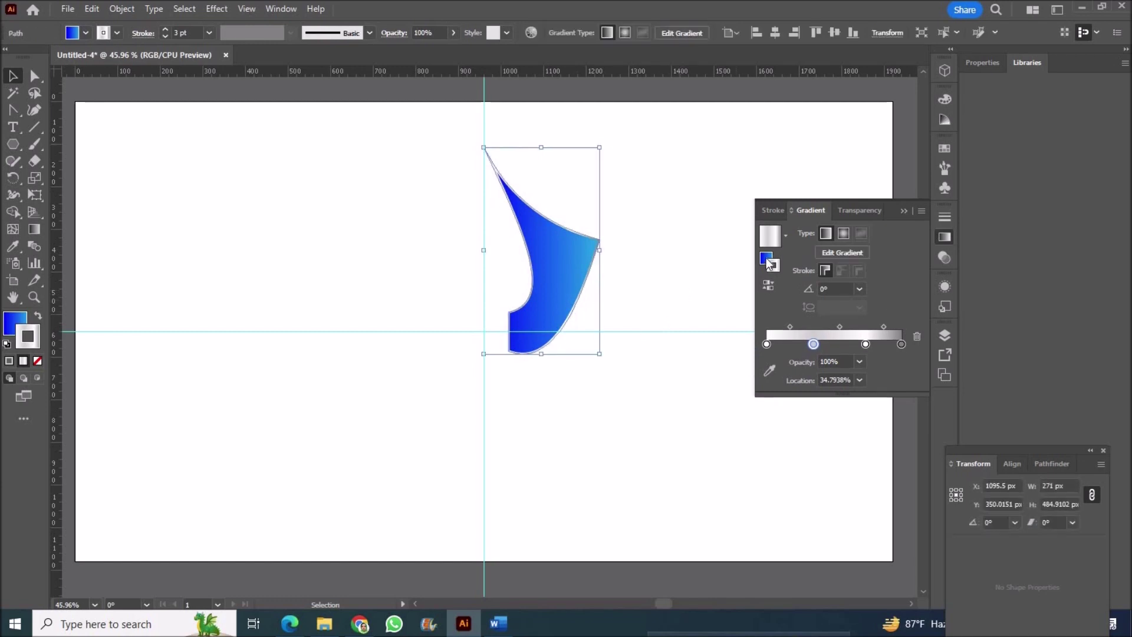
# Step: Angle the fill gradient diagonally (about -124°) as blue–light blue–blue
pyautogui.click(561, 271)
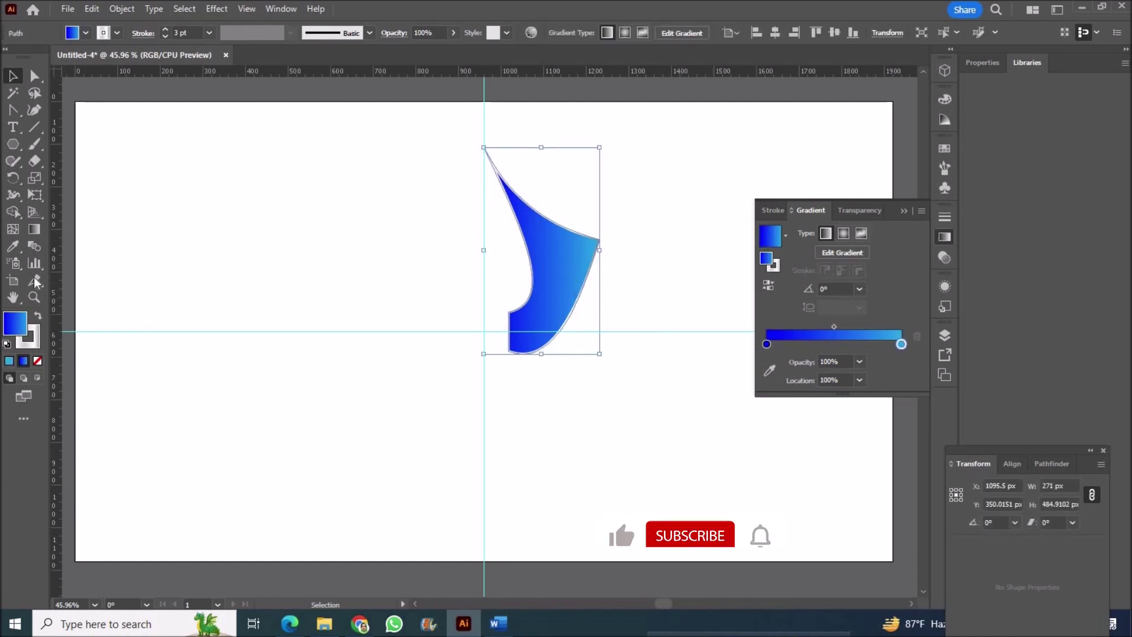
pyautogui.press('g')
pyautogui.moveTo(577, 199); pyautogui.dragTo(529, 347)
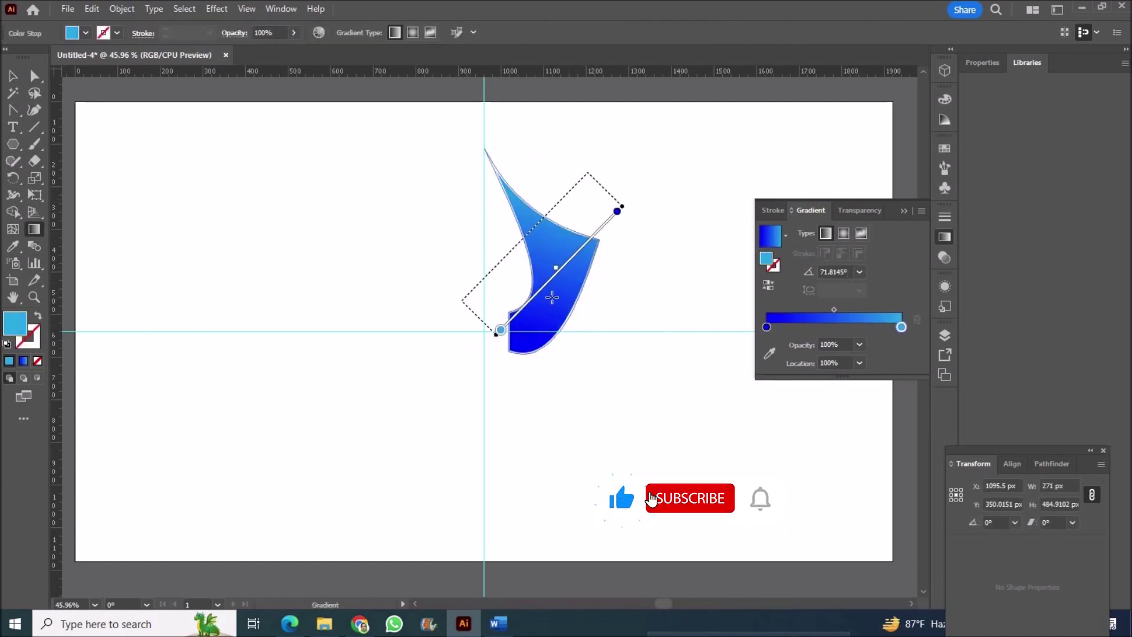
pyautogui.moveTo(492, 257); pyautogui.dragTo(577, 223)
pyautogui.moveTo(767, 327)
pyautogui.mouseDown()
pyautogui.moveTo(902, 327)
pyautogui.moveTo(769, 327)
pyautogui.mouseUp()
pyautogui.moveTo(456, 336); pyautogui.dragTo(544, 208)
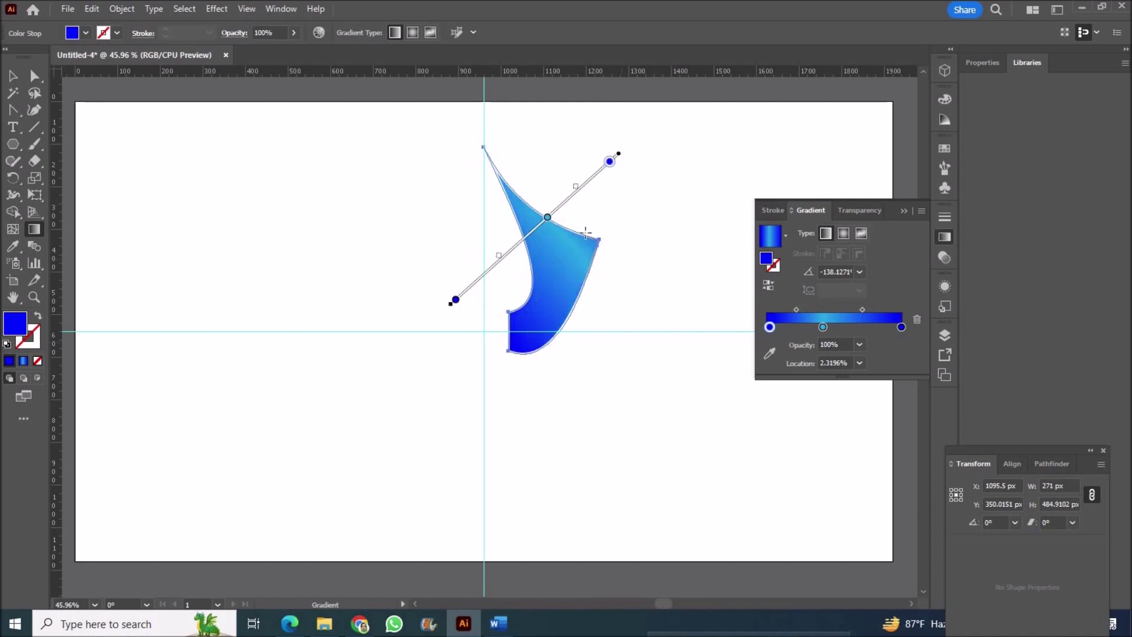
# Step: Rotate-copy the blade 45° around the guide intersection, repeating with Ctrl+D
pyautogui.press('v')
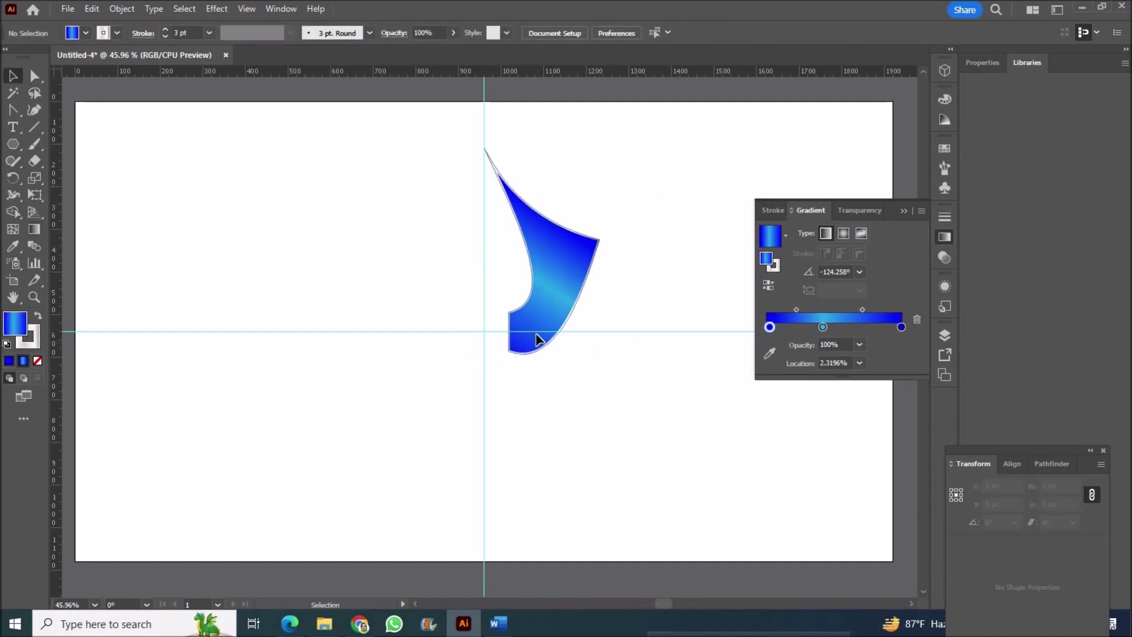
pyautogui.press('r')
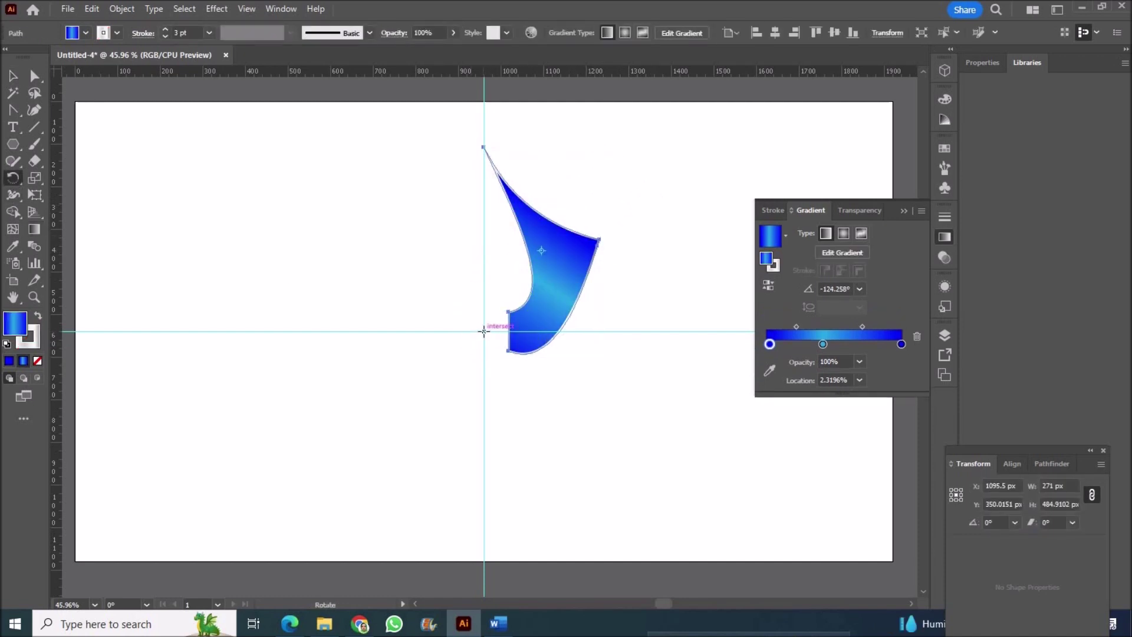
pyautogui.press('Return')
pyautogui.write('360/8')
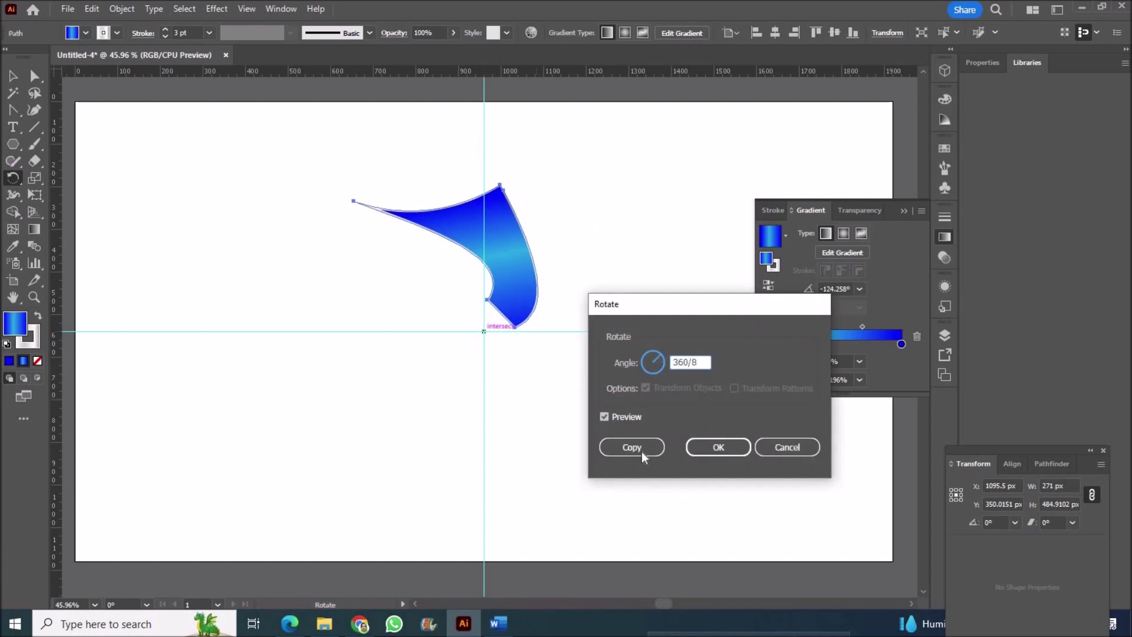
pyautogui.click(643, 453)
pyautogui.hotkey('ctrl', 'd')
pyautogui.hotkey('ctrl', 'd')
pyautogui.hotkey('ctrl', 'd')
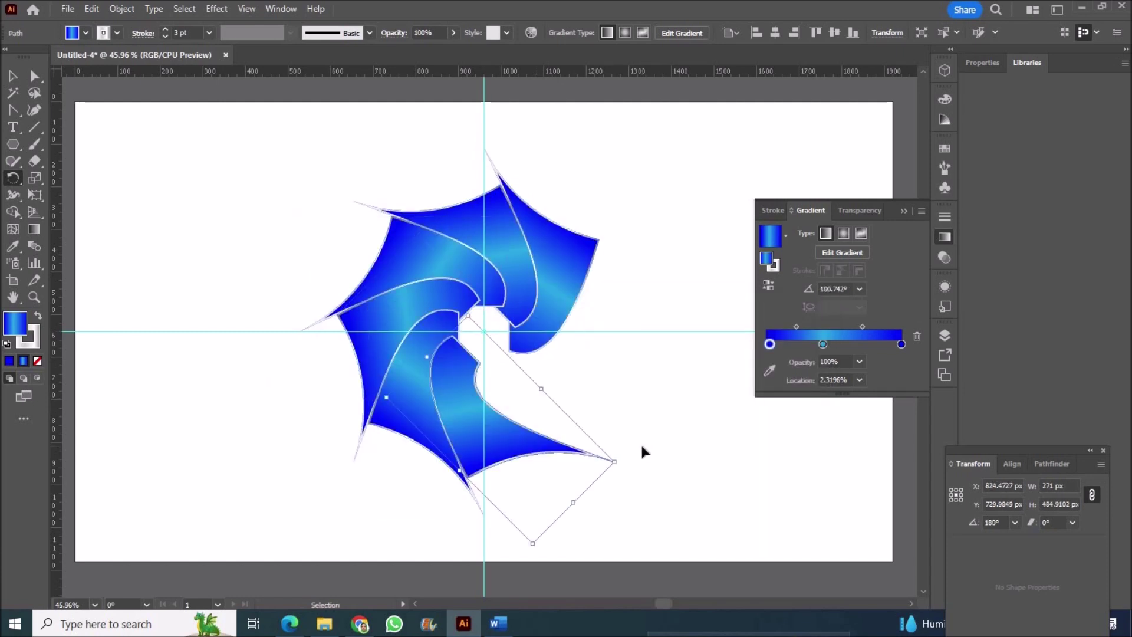
pyautogui.hotkey('ctrl', 'd')
pyautogui.hotkey('ctrl', 'd')
pyautogui.click(903, 211)
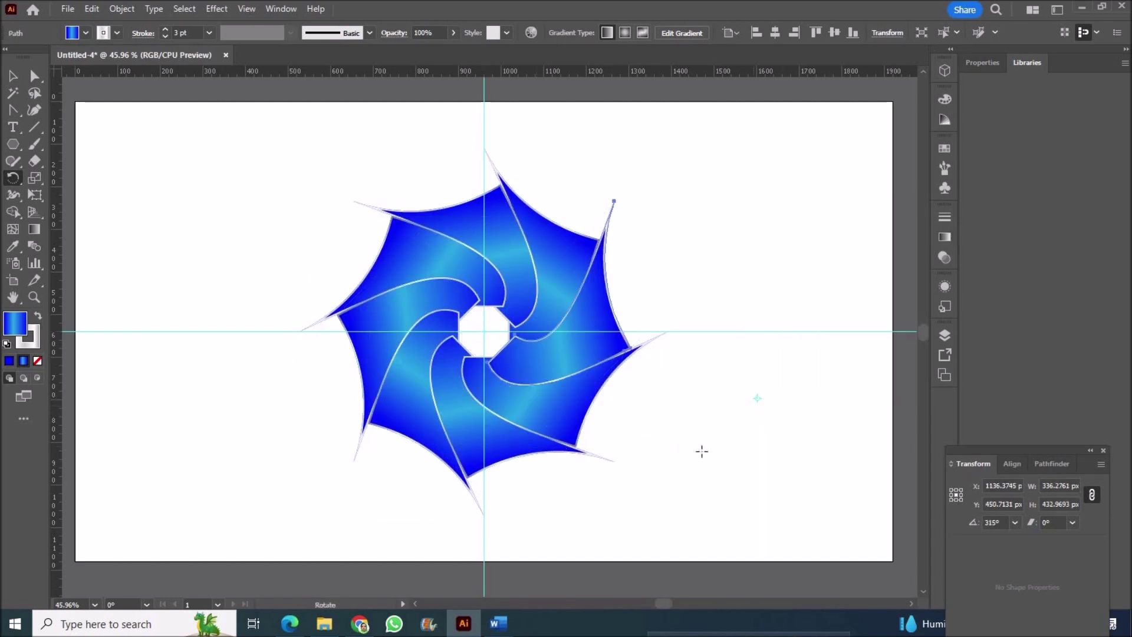
pyautogui.press('v')
pyautogui.click(265, 153)
# Step: Undo back to a single blade and thin its outline from 3 pt to 1 pt
pyautogui.hotkey('ctrl', 'z')
pyautogui.hotkey('ctrl', 'z')
pyautogui.hotkey('ctrl', 'z')
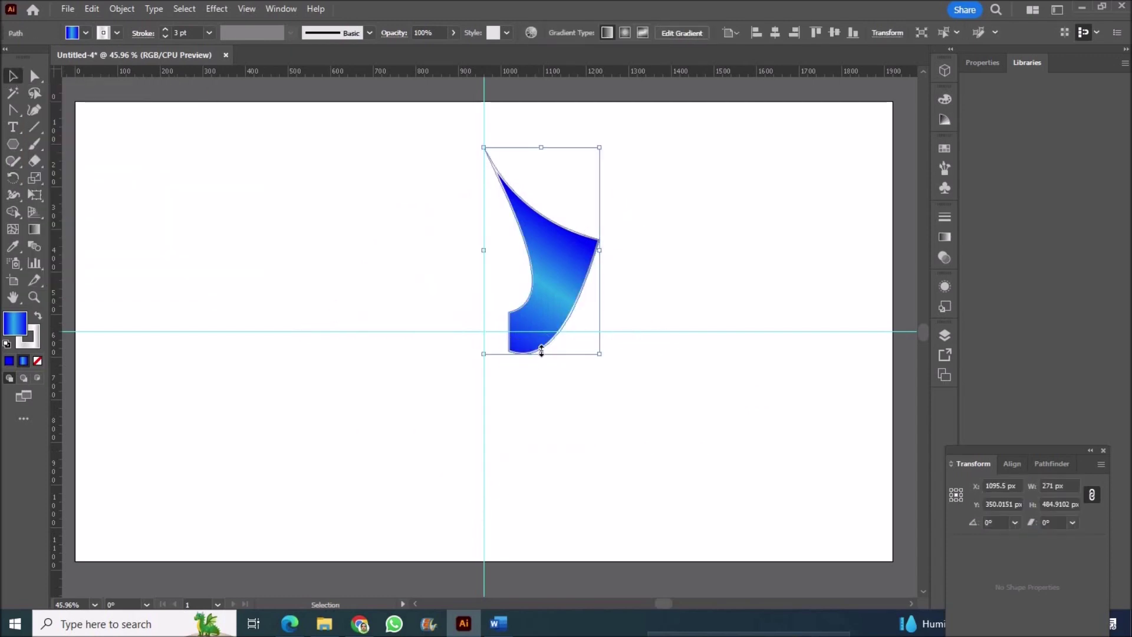
pyautogui.click(532, 416)
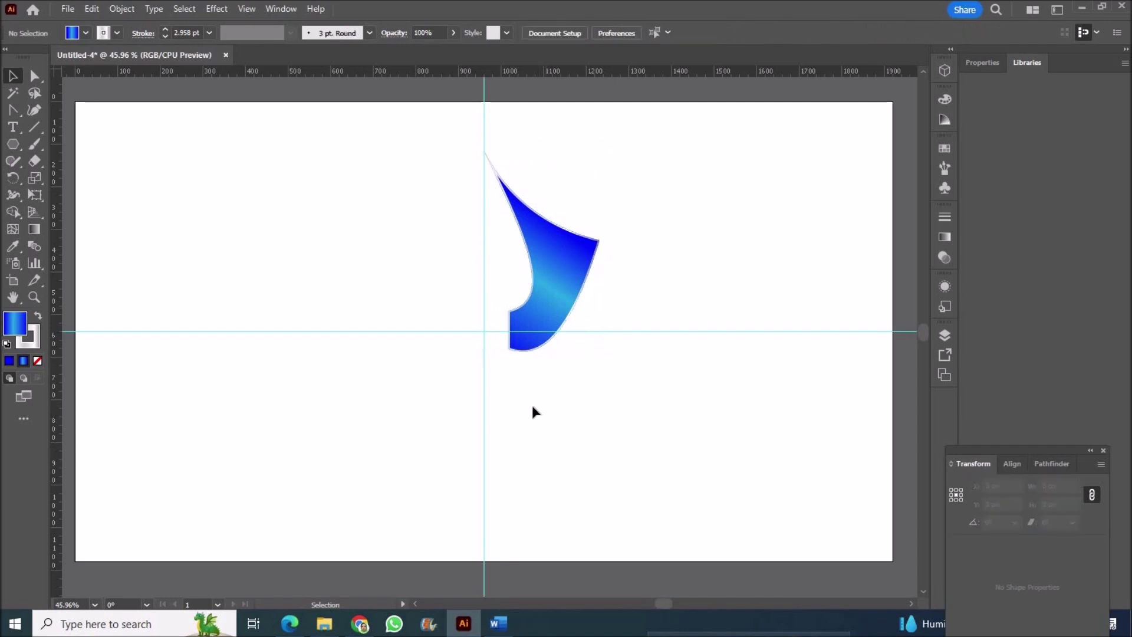
pyautogui.click(519, 346)
pyautogui.click(108, 38)
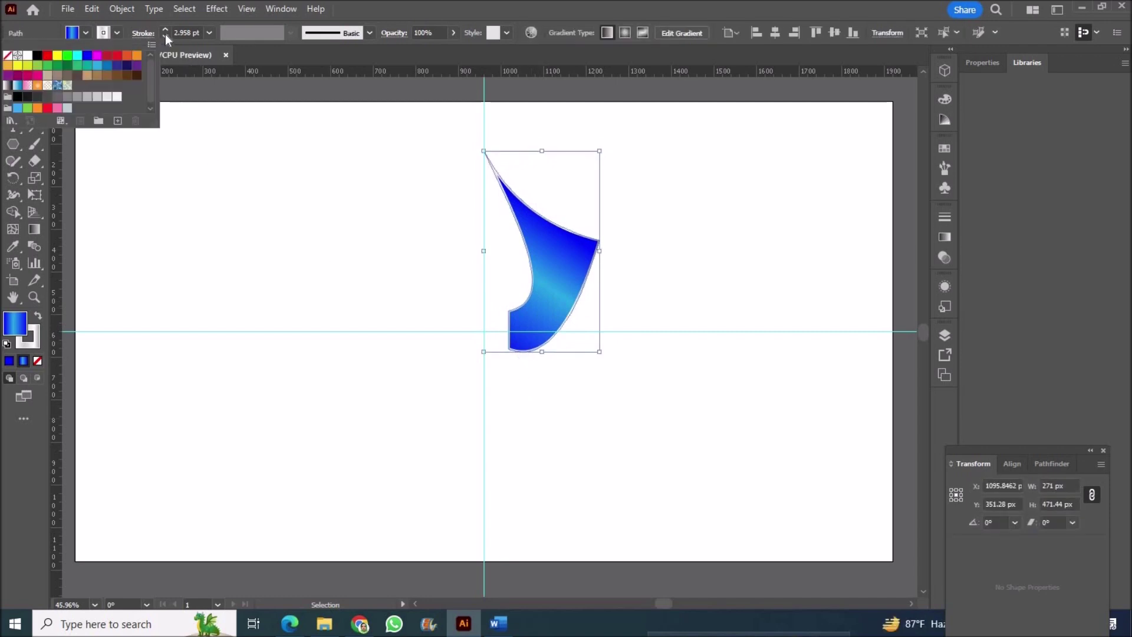
pyautogui.click(165, 35)
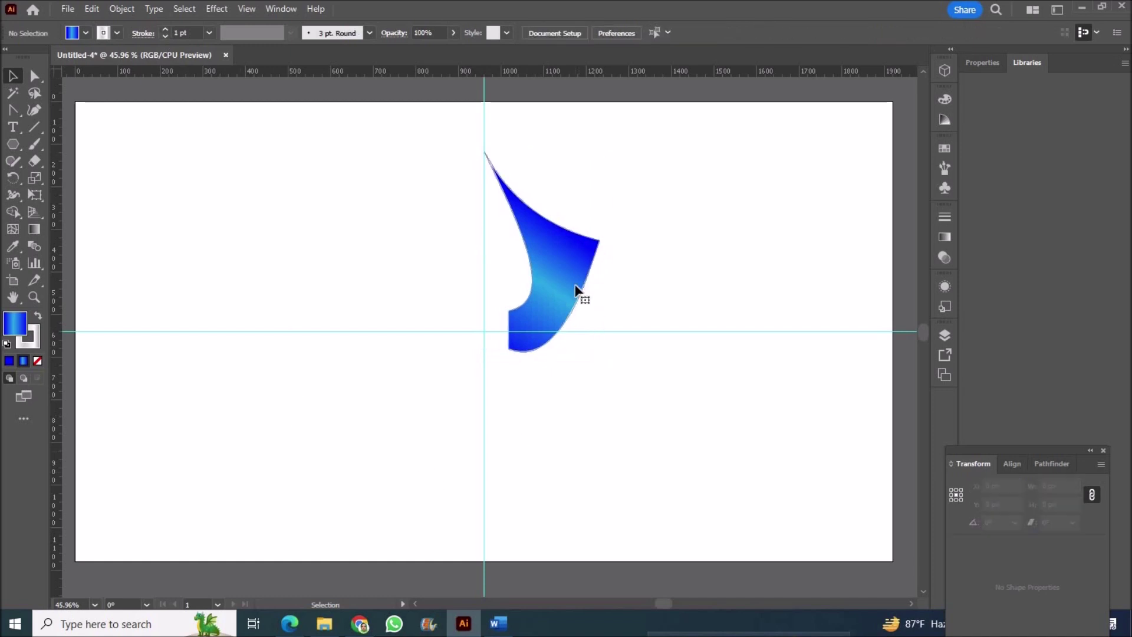
# Step: Copy the blade rotated 360/8 (45°) around the guide intersection, then repeat the rotated copy twice
pyautogui.press('r')
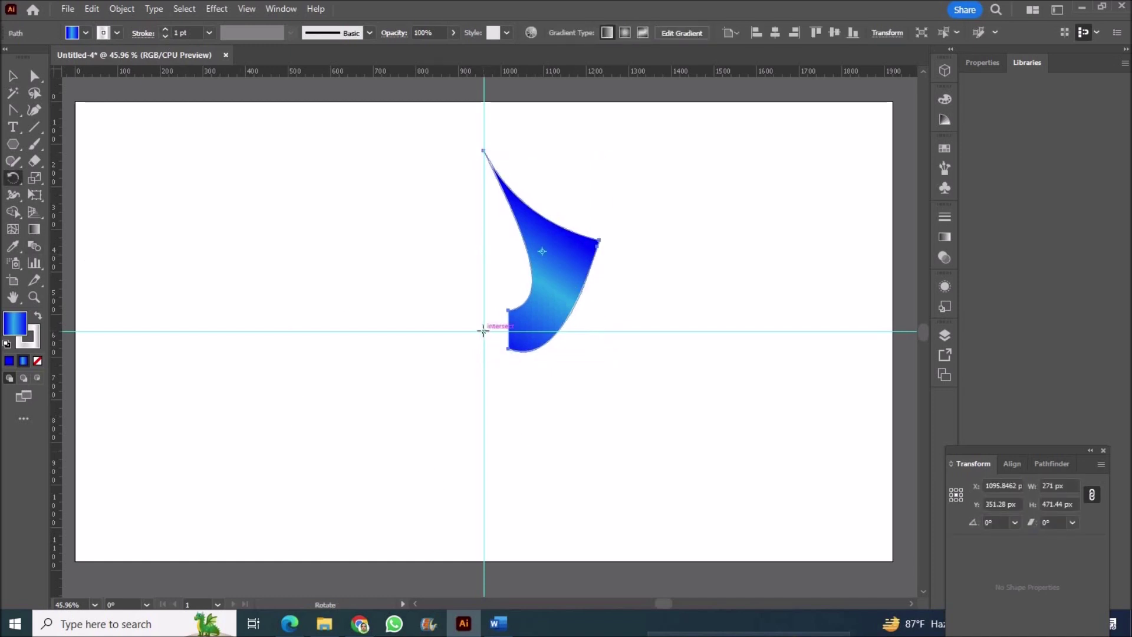
pyautogui.keyDown('alt'); pyautogui.click(484, 332); pyautogui.keyUp('alt')
pyautogui.write('360/8')
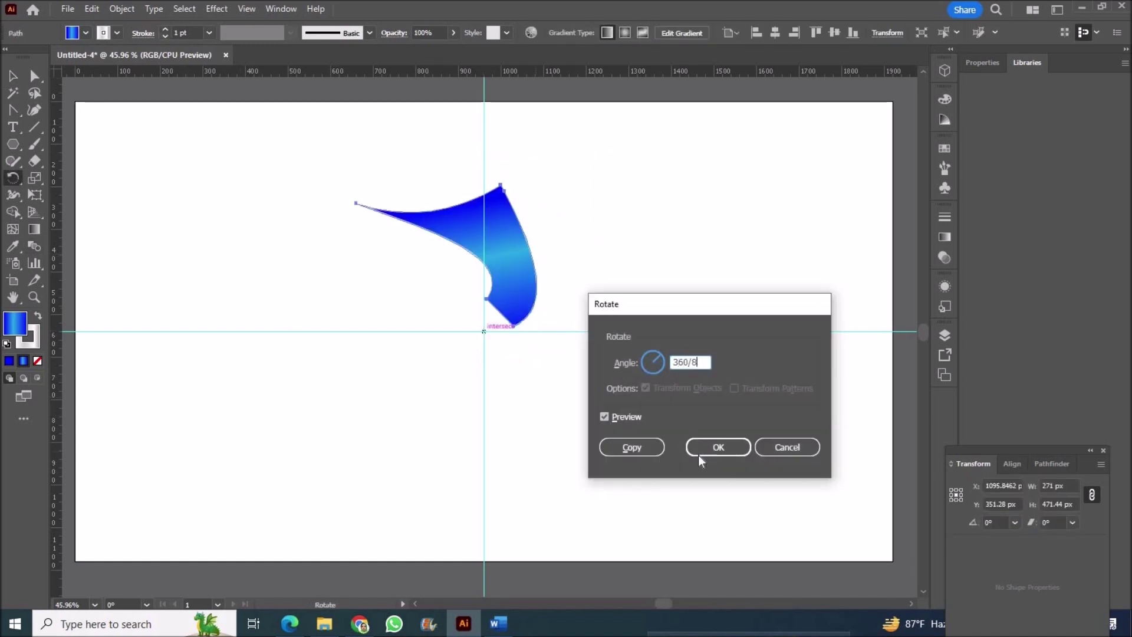
pyautogui.click(659, 452)
pyautogui.hotkey('ctrl', 'd')
pyautogui.hotkey('ctrl', 'd')
pyautogui.hotkey('ctrl', 'd')
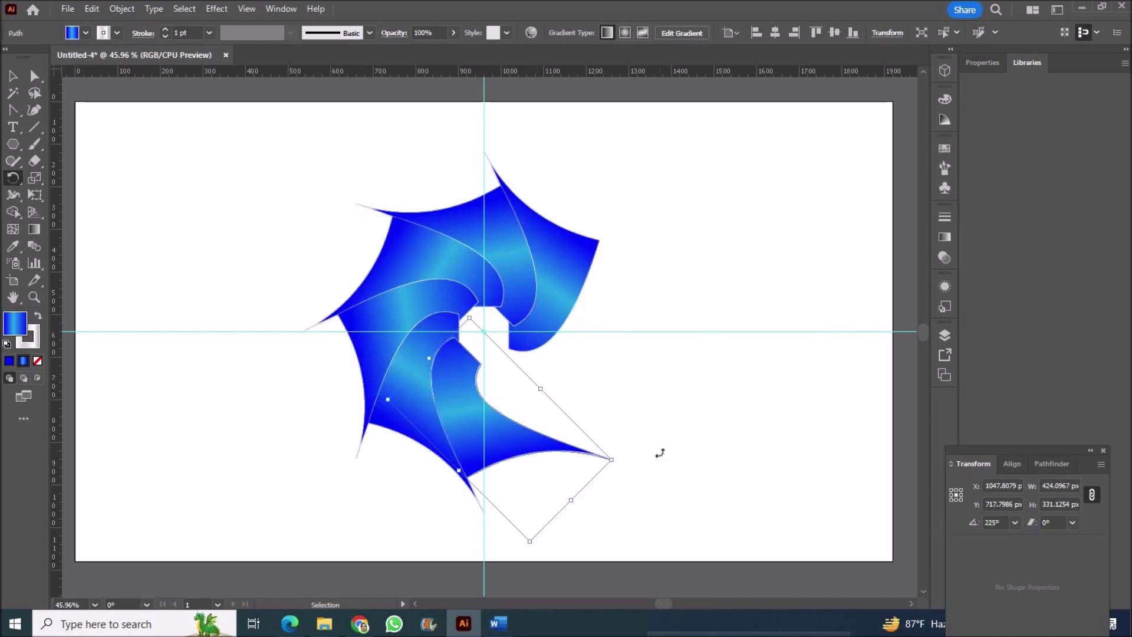
pyautogui.hotkey('ctrl', 'd')
pyautogui.hotkey('ctrl', 'd')
# Step: Deselect the blade copies and select the centre guides
pyautogui.hotkey('ctrl', 'shift', 'a')
pyautogui.press('v')
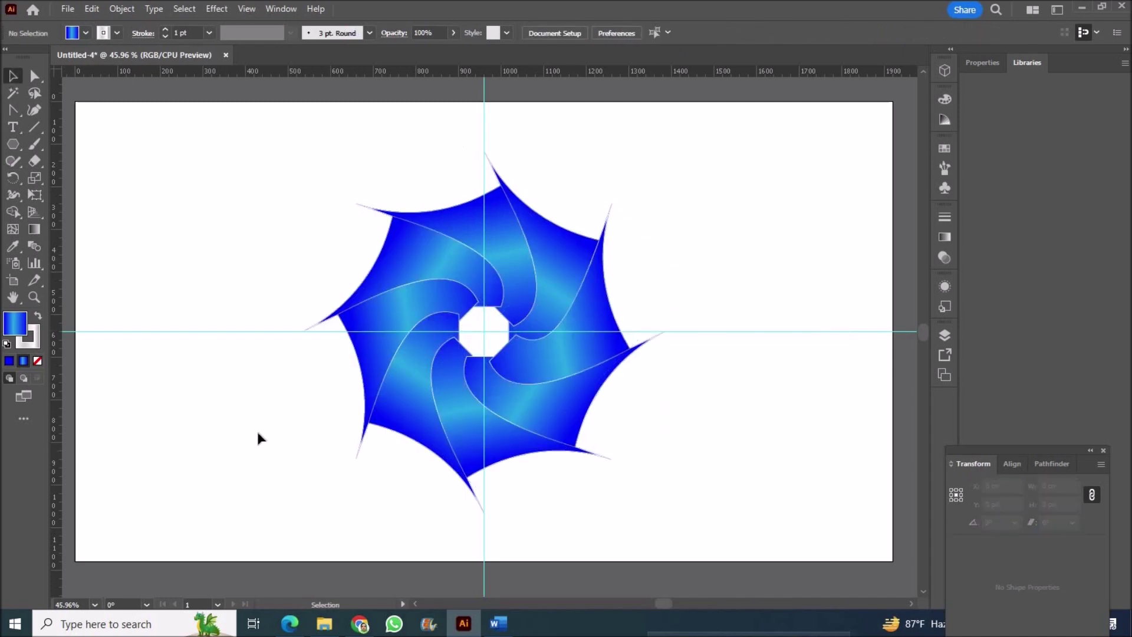
pyautogui.click(156, 331)
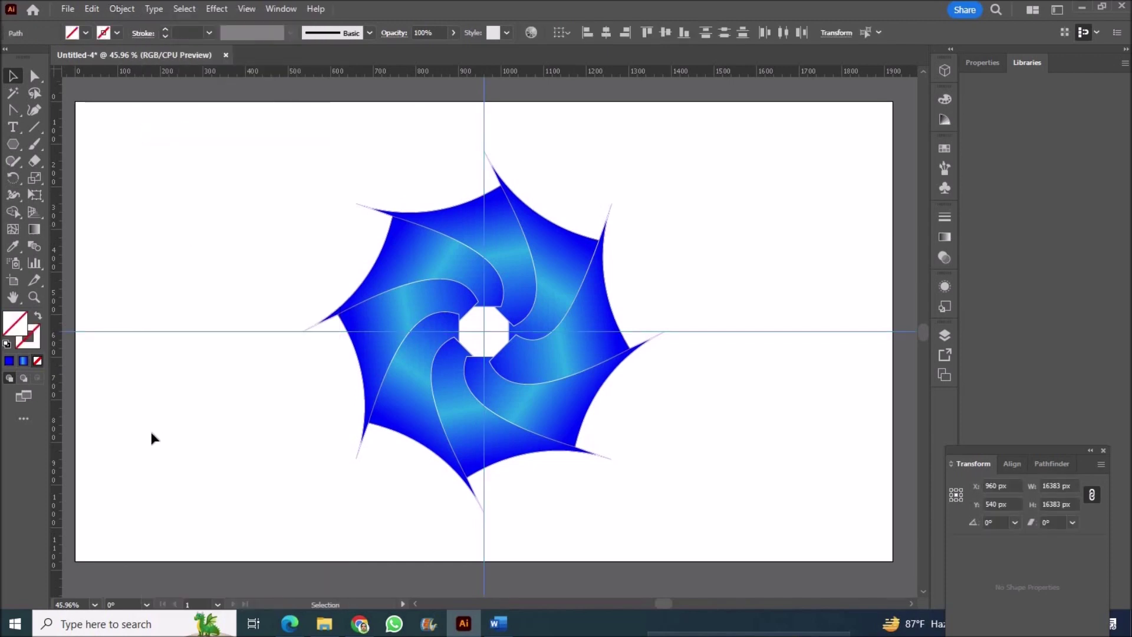
# Step: Delete the centre guides and give all eight selected blades a 3 pt outline
pyautogui.press('Delete')
pyautogui.press('Delete')
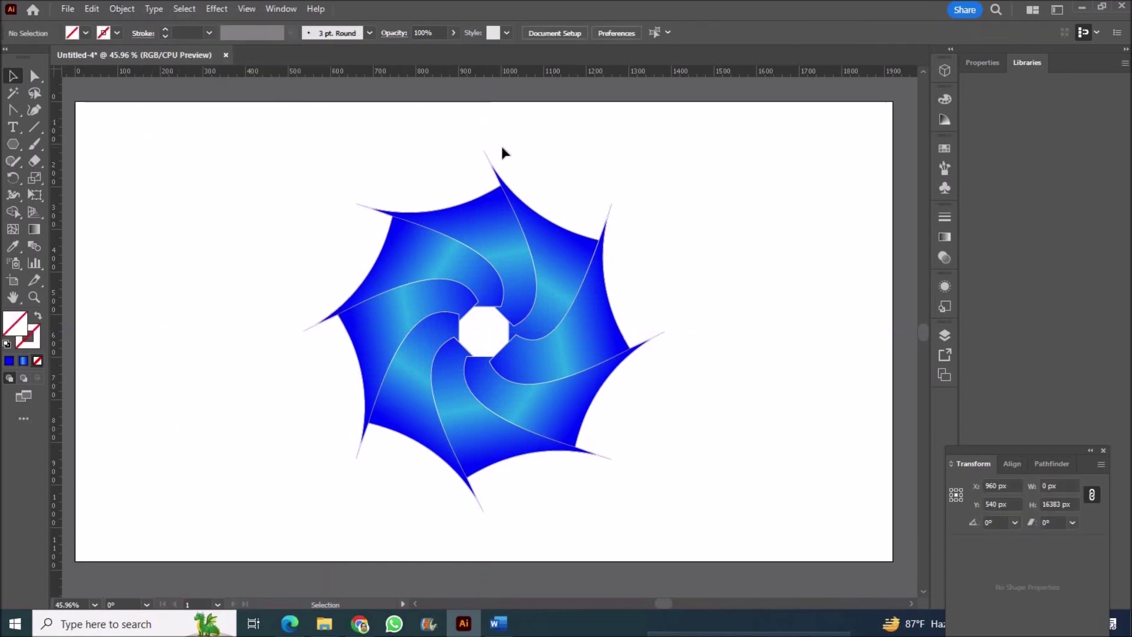
pyautogui.hotkey('ctrl', 'a')
pyautogui.click(165, 29)
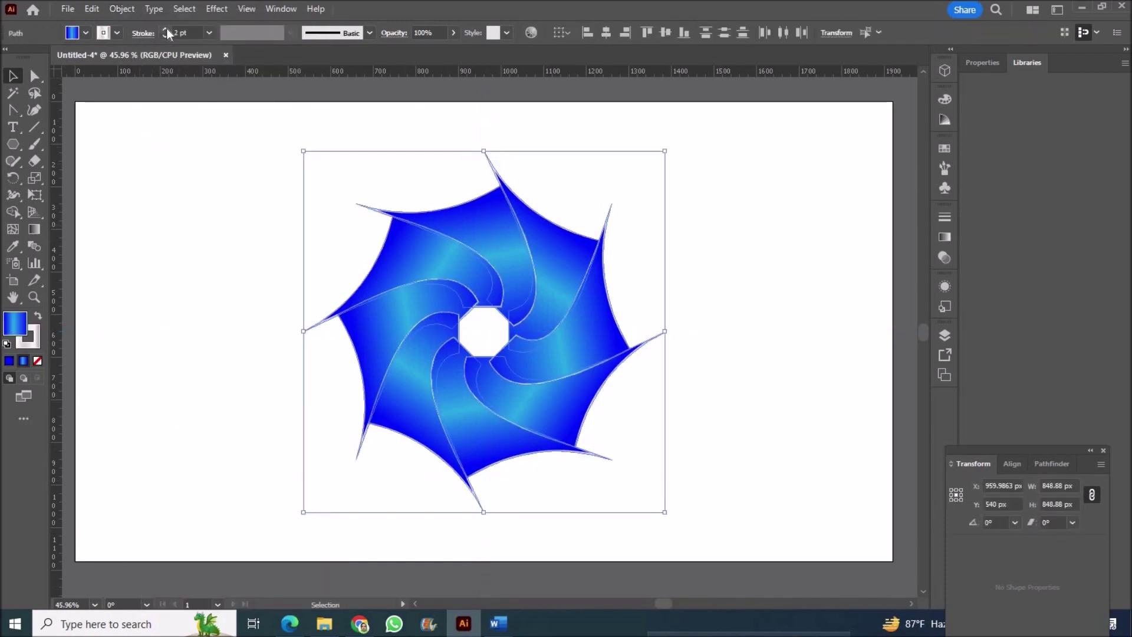
pyautogui.click(210, 221)
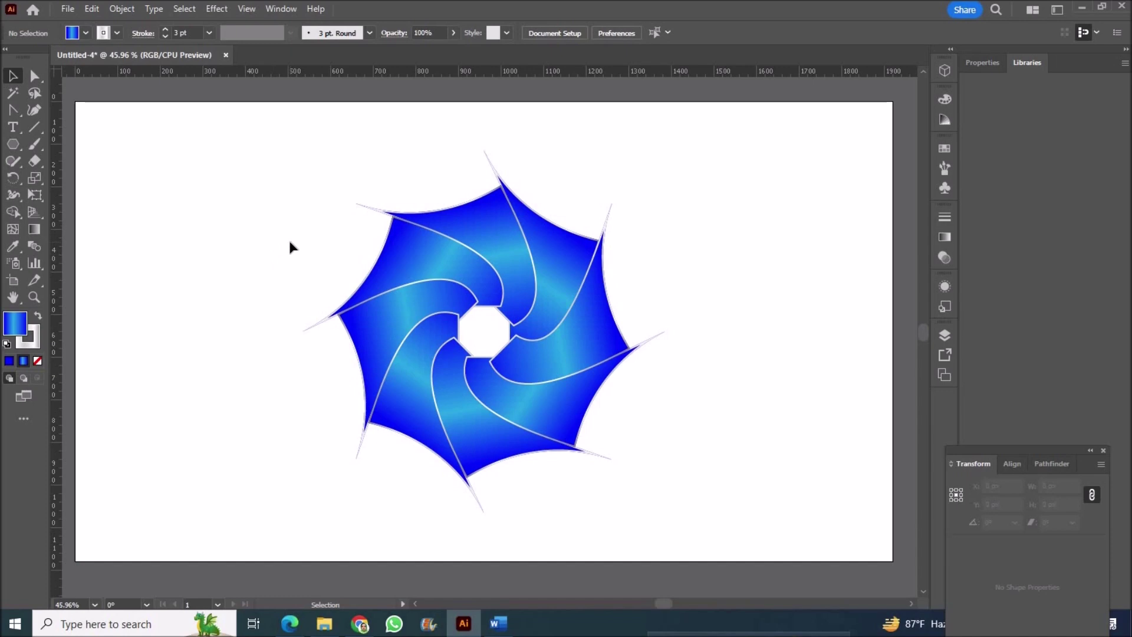
# Step: Draw a rectangle covering the whole artboard and send it behind the flower
pyautogui.moveTo(15, 144); pyautogui.dragTo(59, 145)
pyautogui.moveTo(75, 101); pyautogui.dragTo(893, 561)
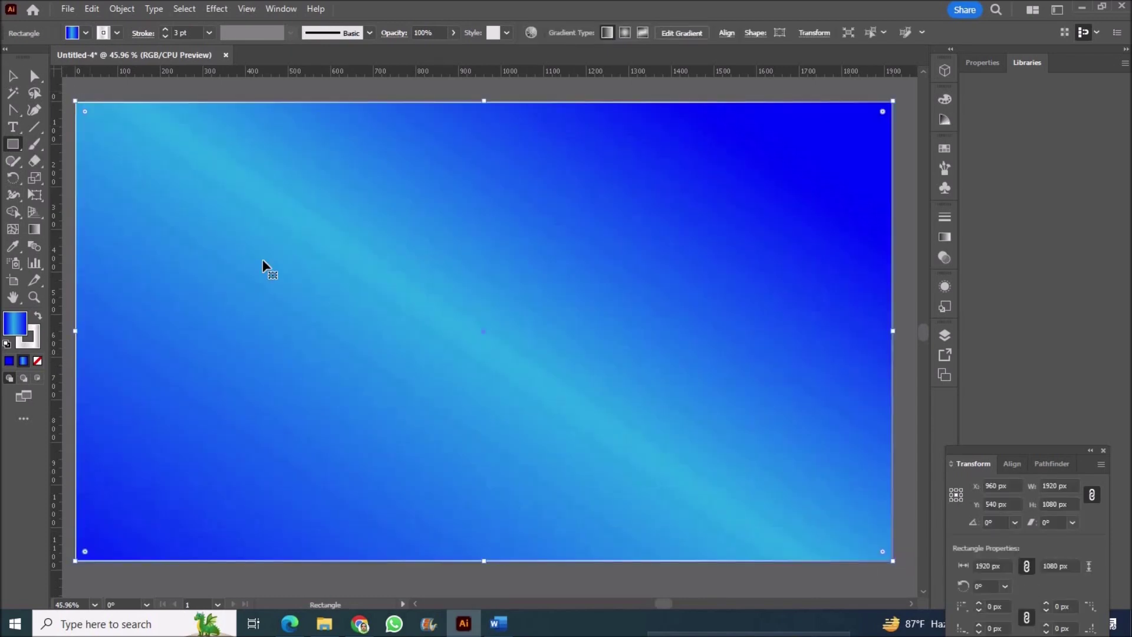
pyautogui.press('v')
pyautogui.rightClick(264, 212)
pyautogui.click(483, 583)
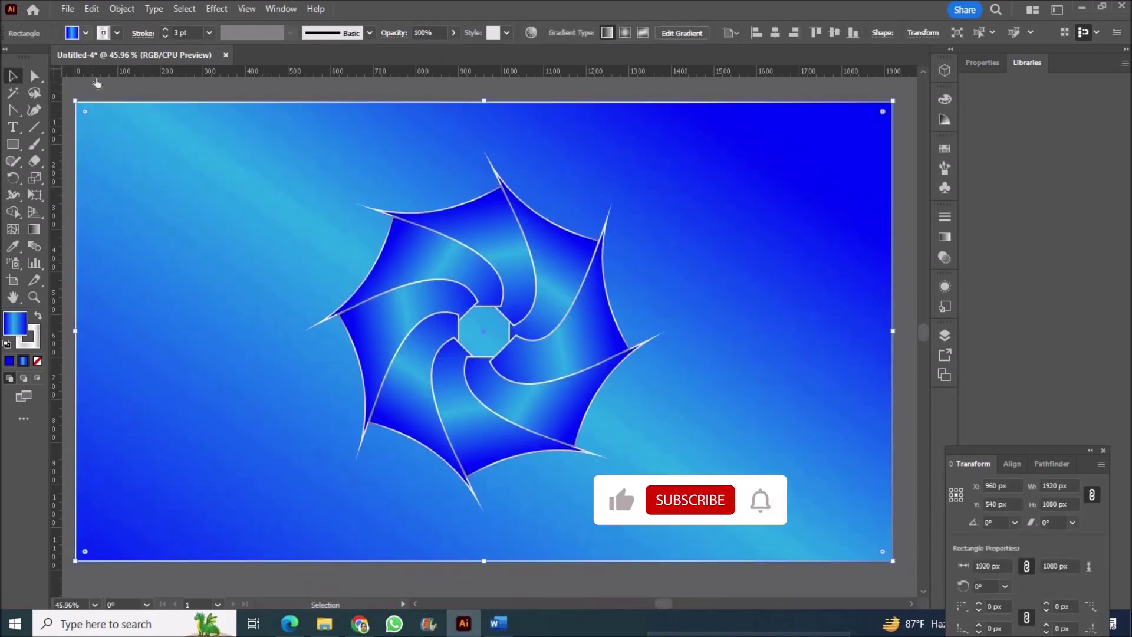
# Step: Try cyan, sky-blue, near-white and hot pink fills, then fill it light pink FFCCCC
pyautogui.click(85, 32)
pyautogui.click(77, 57)
pyautogui.click(97, 66)
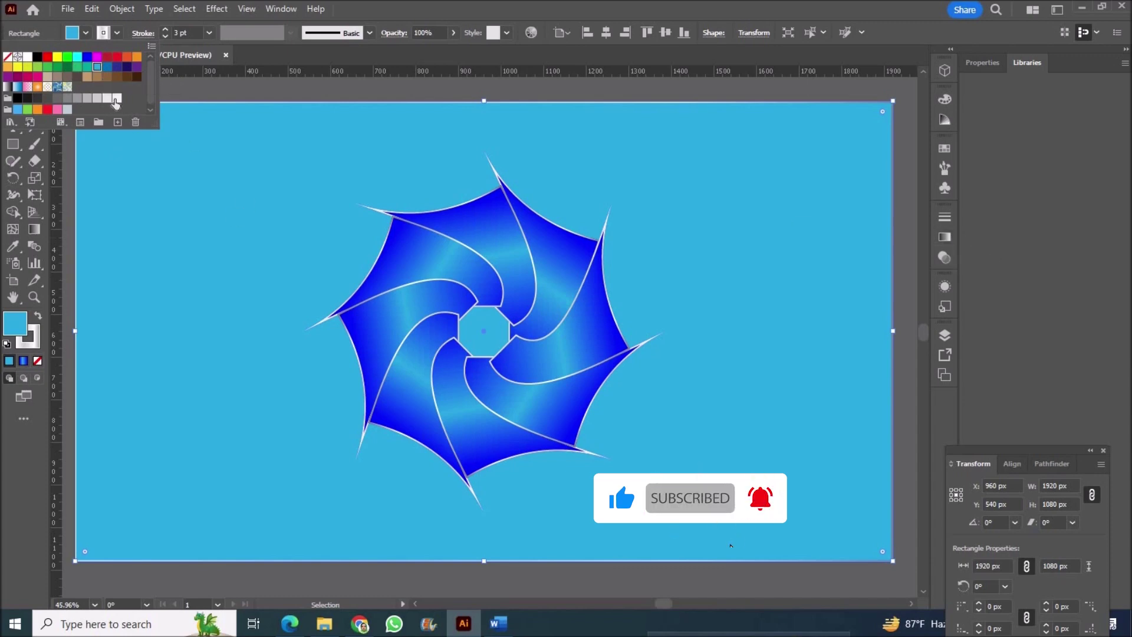
pyautogui.click(117, 98)
pyautogui.click(57, 109)
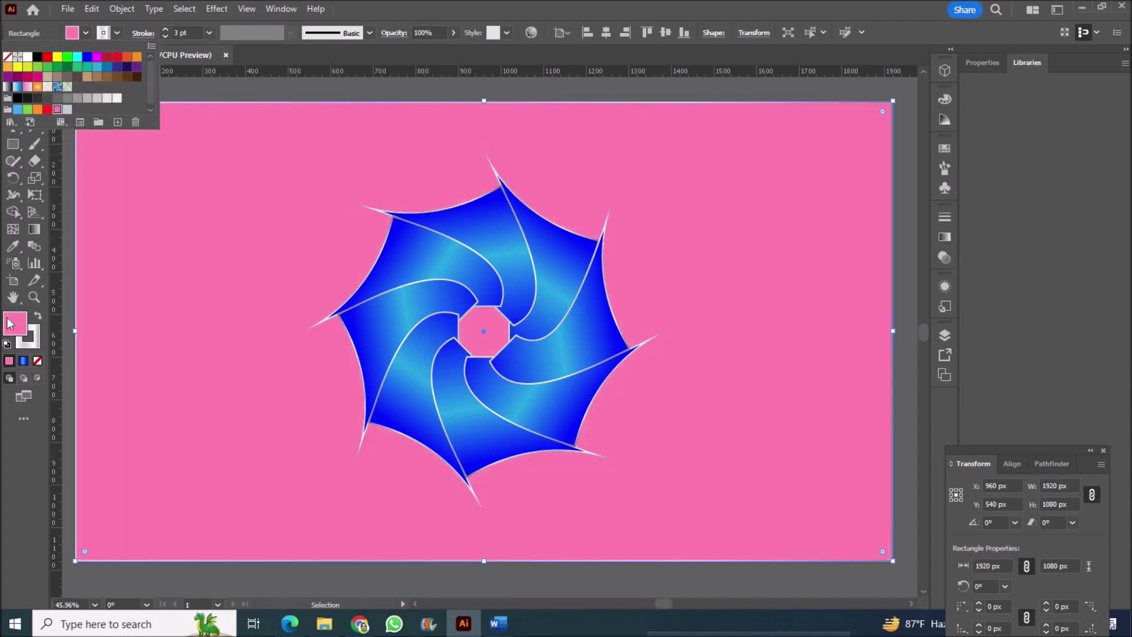
pyautogui.doubleClick(15, 323)
pyautogui.click(734, 390)
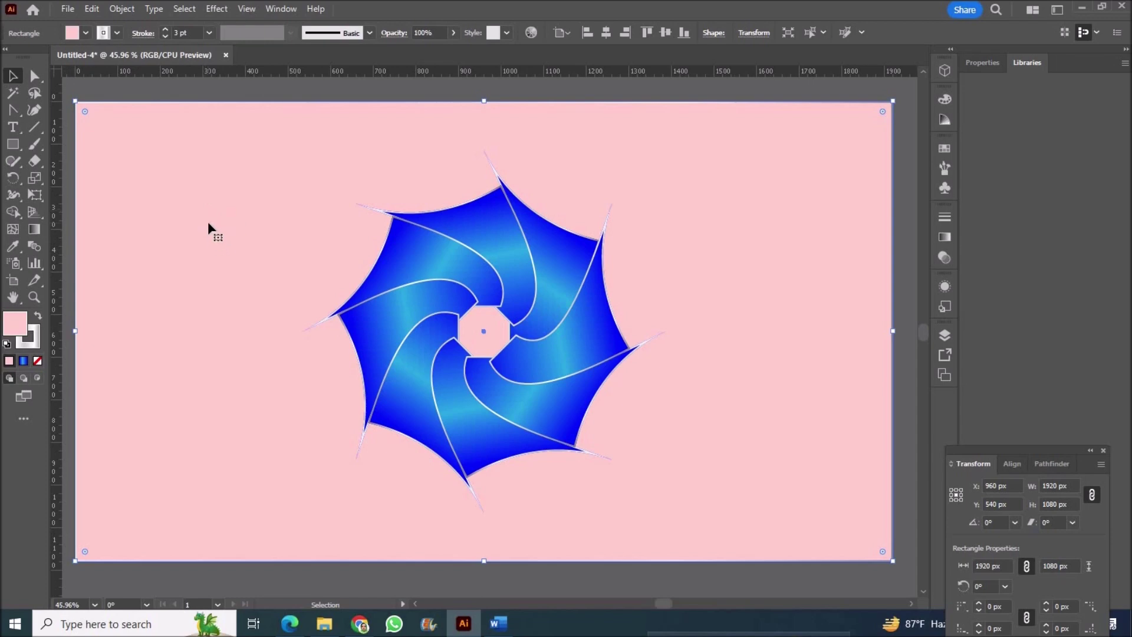
# Step: Undo an accidental move of the background, then change its fill to pale cyan
pyautogui.moveTo(208, 221); pyautogui.dragTo(636, 455)
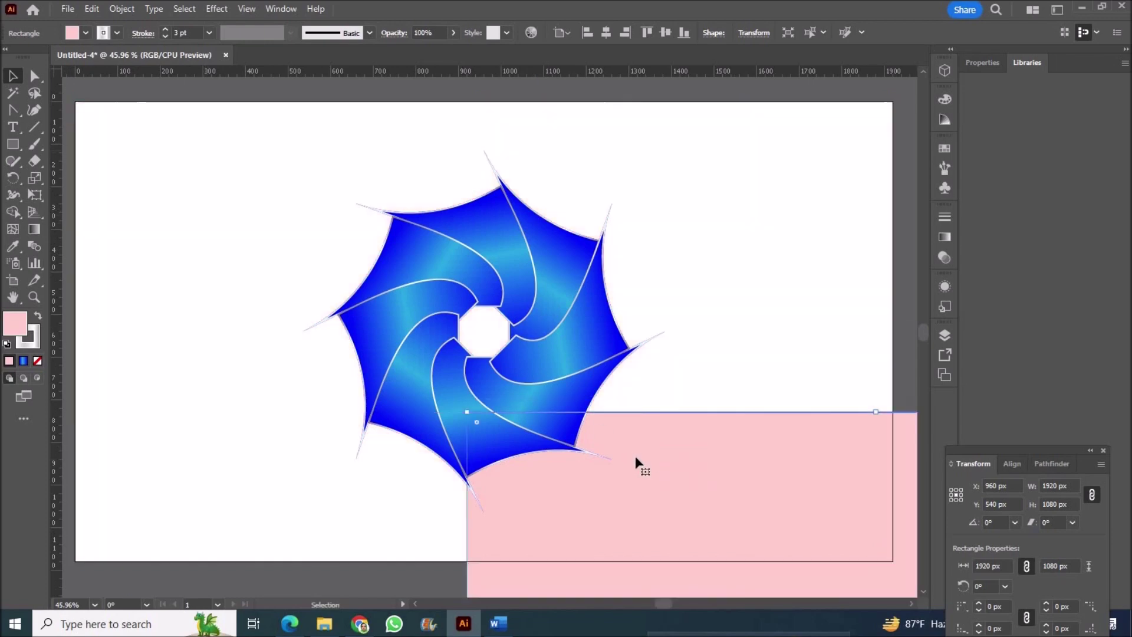
pyautogui.hotkey('ctrl', 'z')
pyautogui.doubleClick(14, 323)
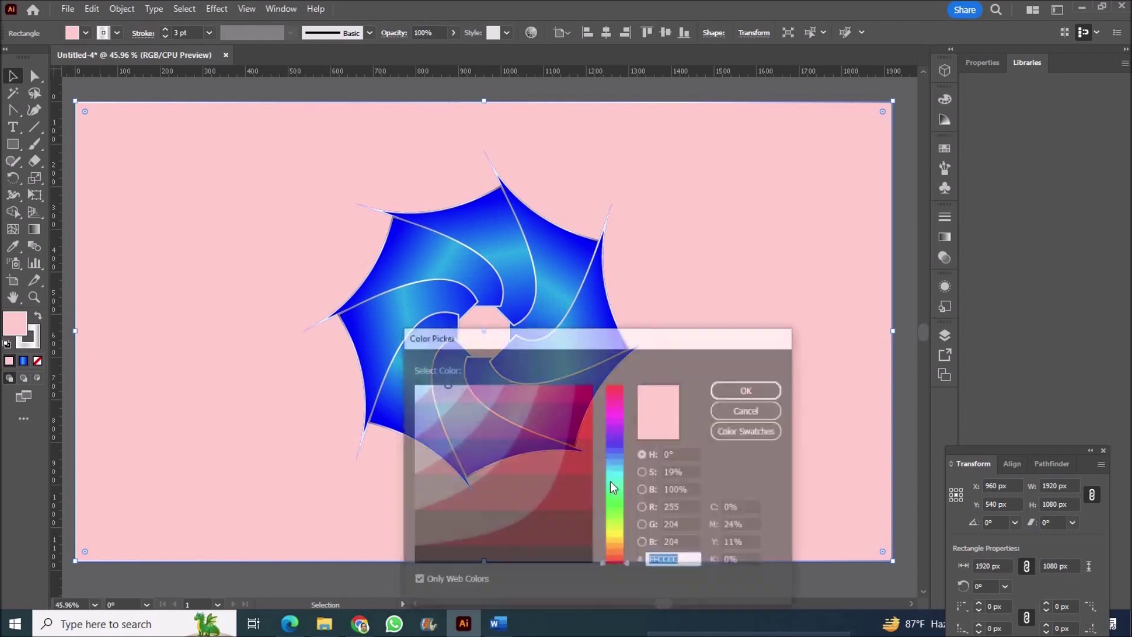
pyautogui.click(462, 407)
pyautogui.click(427, 392)
pyautogui.click(738, 386)
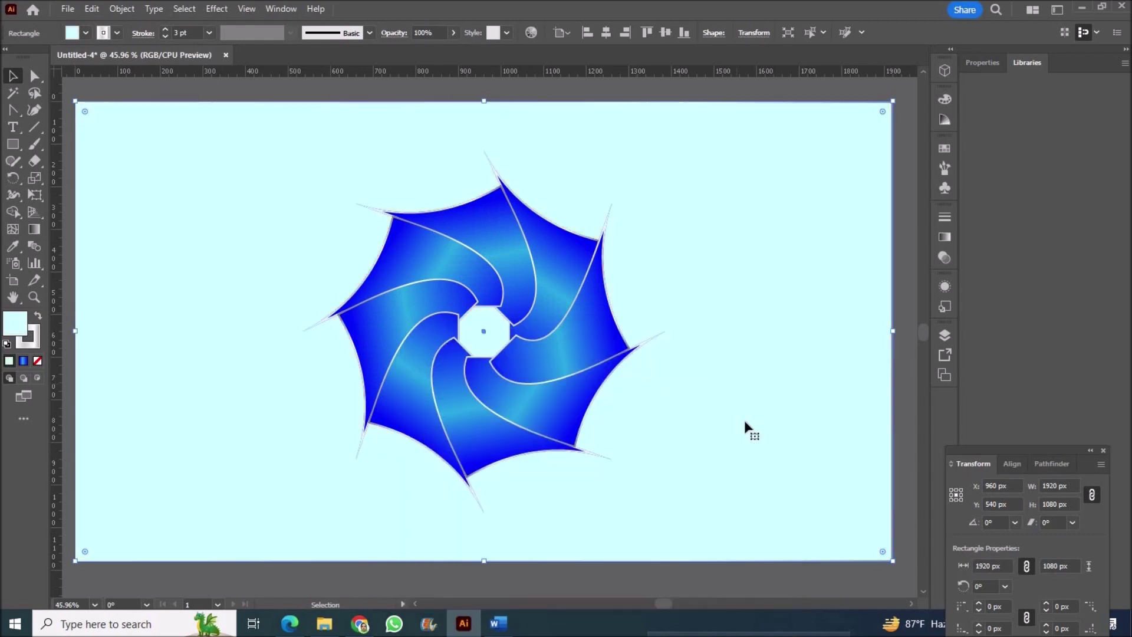
# Step: Try light pink FFCCFF, hot pink, and then FFC0CB as the background fill
pyautogui.doubleClick(21, 328)
pyautogui.click(615, 420)
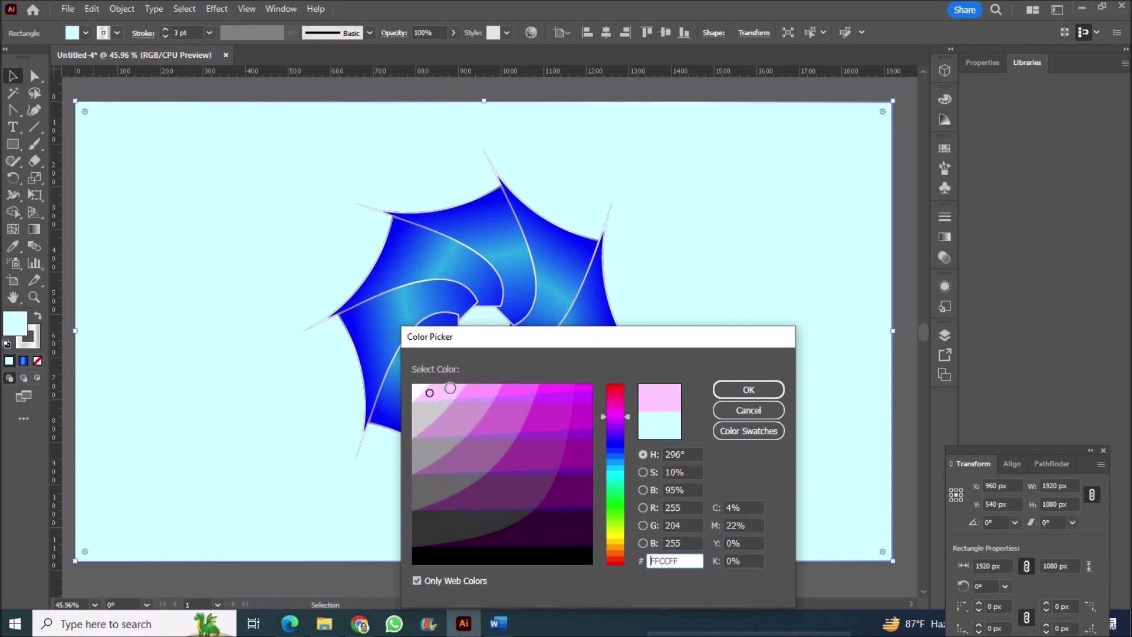
pyautogui.click(744, 391)
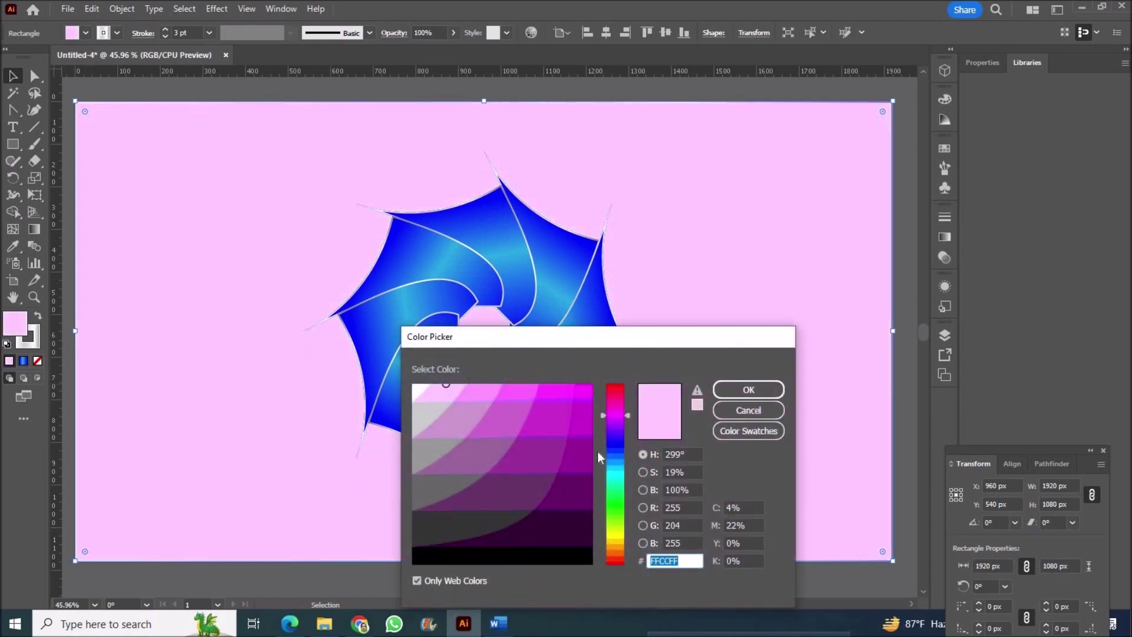
pyautogui.click(744, 390)
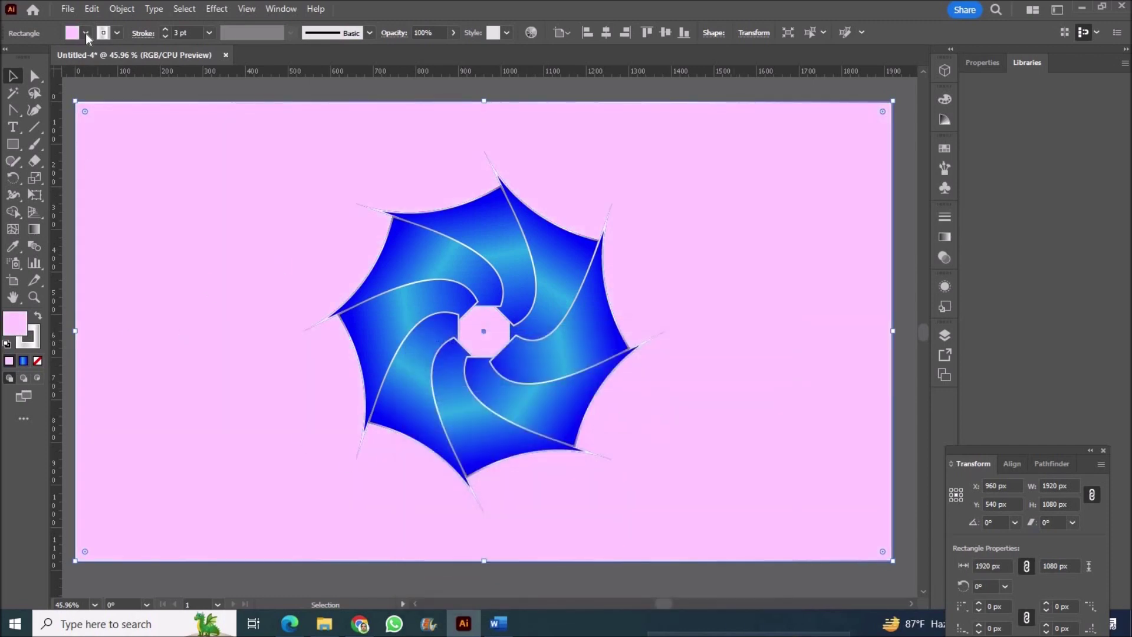
pyautogui.click(86, 33)
pyautogui.click(59, 114)
pyautogui.doubleClick(15, 324)
pyautogui.write('FFC0CB')
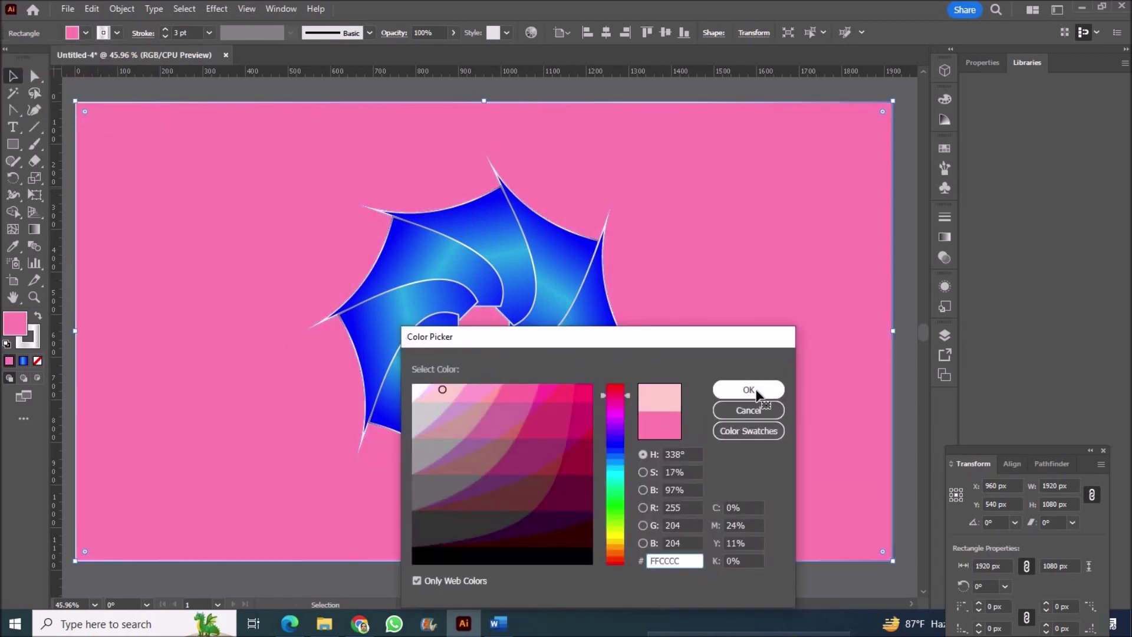
pyautogui.click(752, 389)
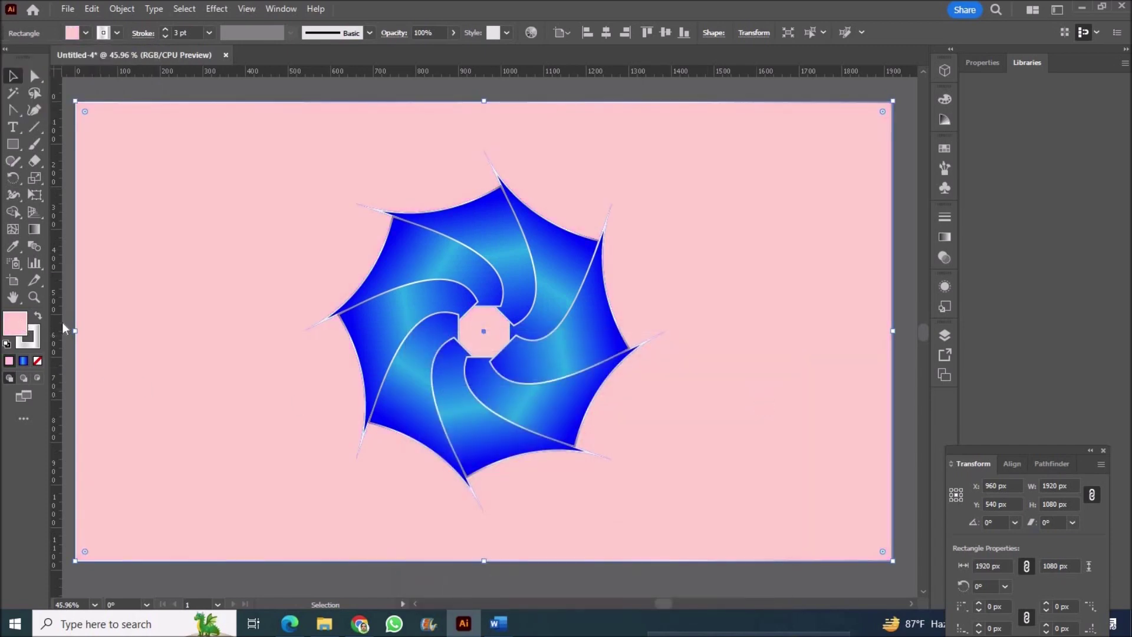
# Step: Set the background rectangle's fill to turquoise in the Color Picker
pyautogui.doubleClick(14, 324)
pyautogui.click(615, 470)
pyautogui.click(725, 394)
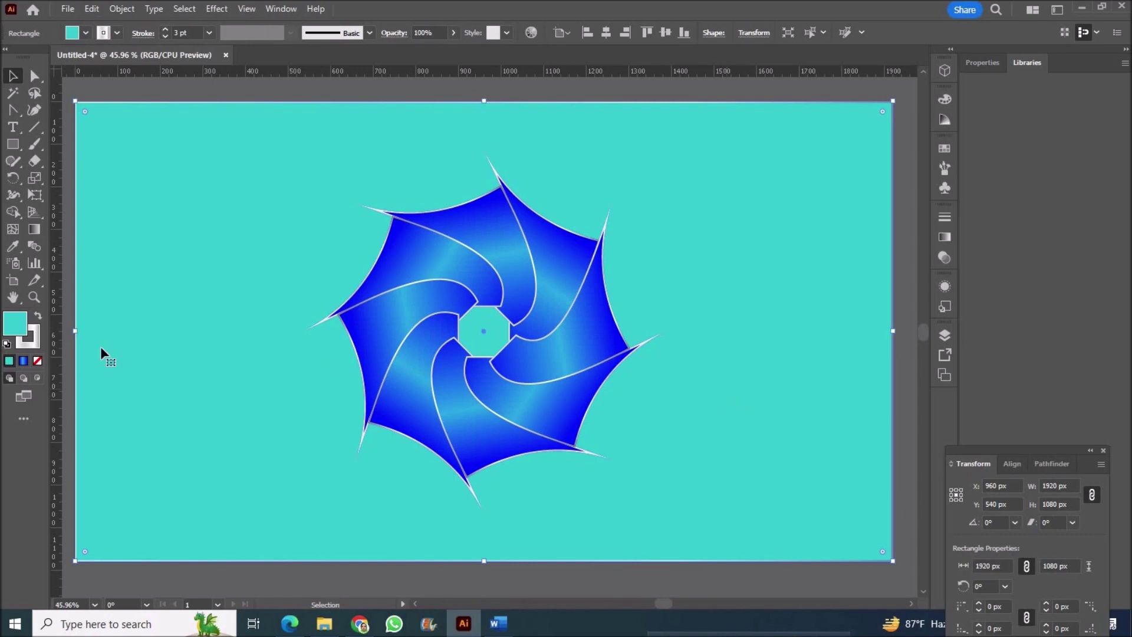